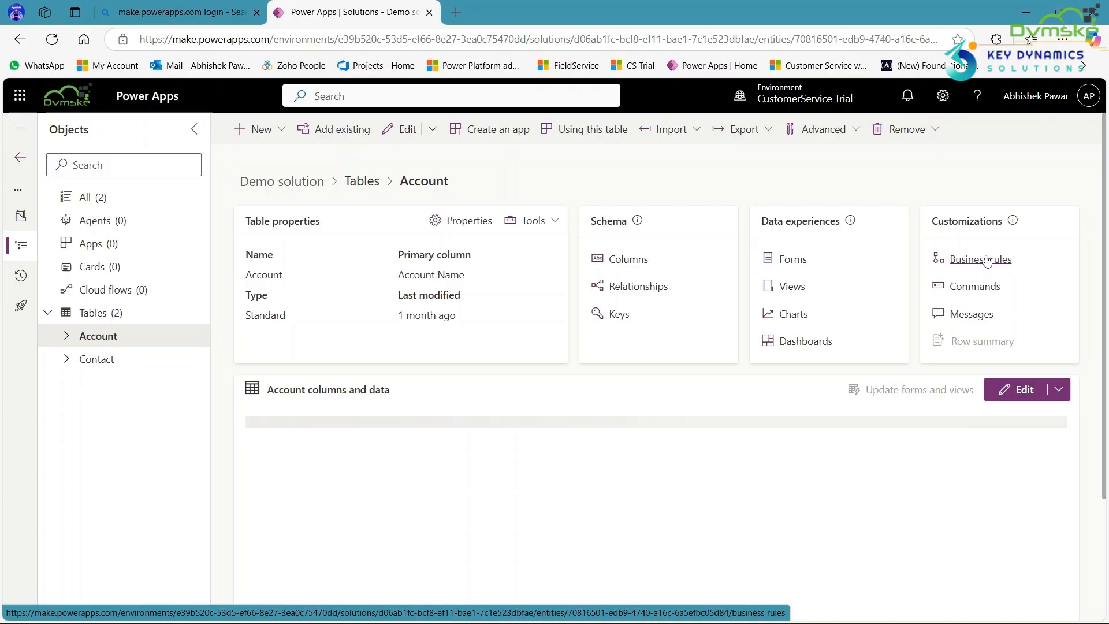
- Create a new business rule on the Account table and name it "show and hide discount field"
left_click(987, 261)
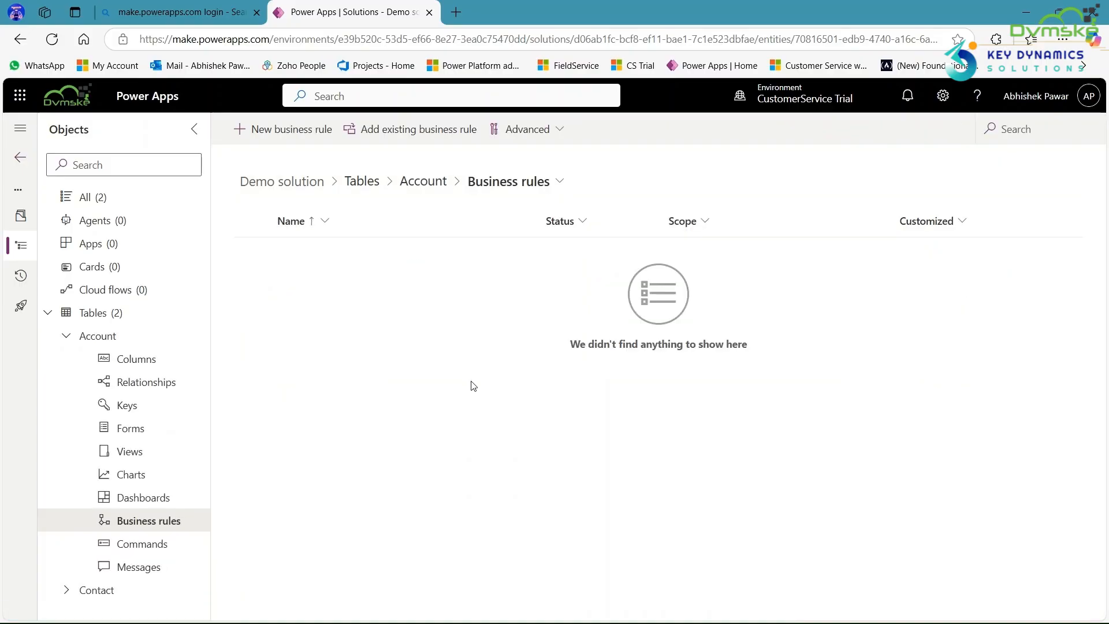
left_click(281, 130)
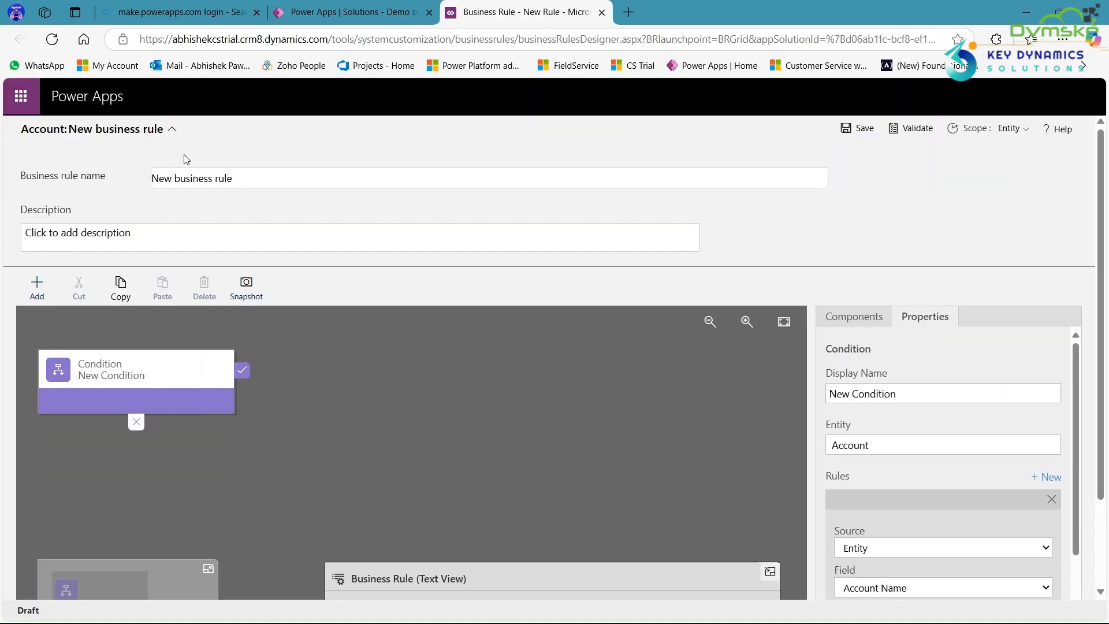
left_click_drag(230, 178, 153, 177)
key("BackSpace")
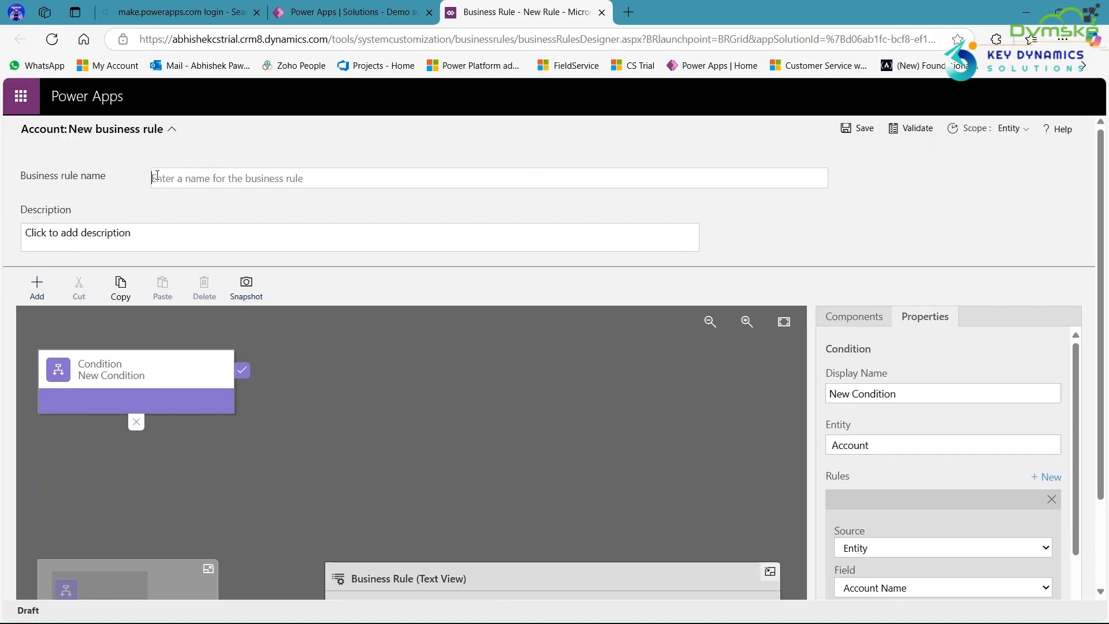
type("show a")
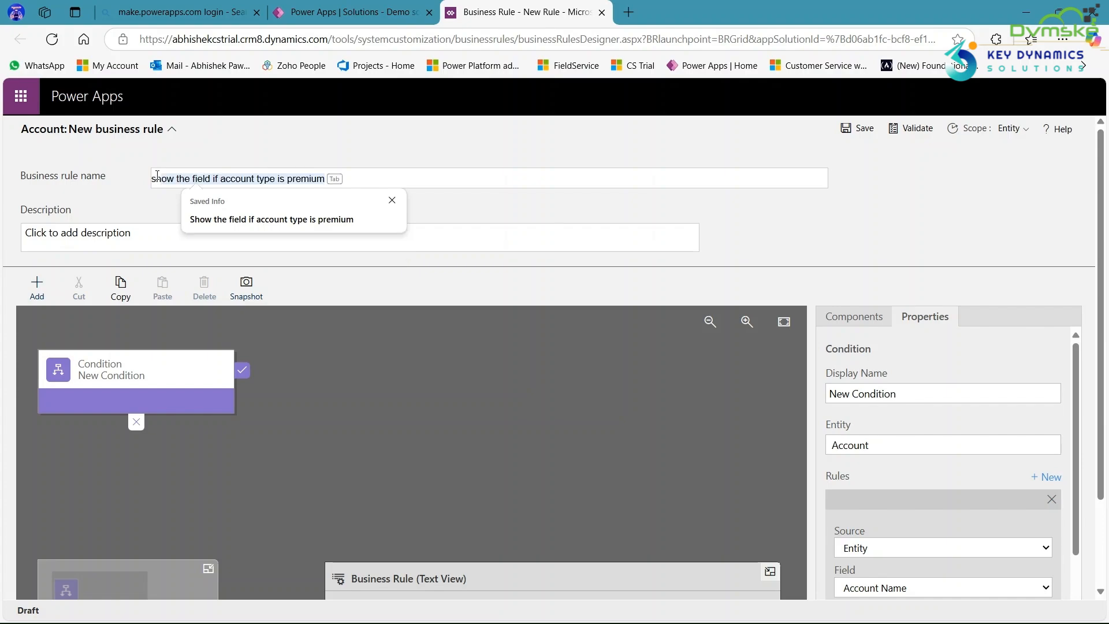
type("nd ")
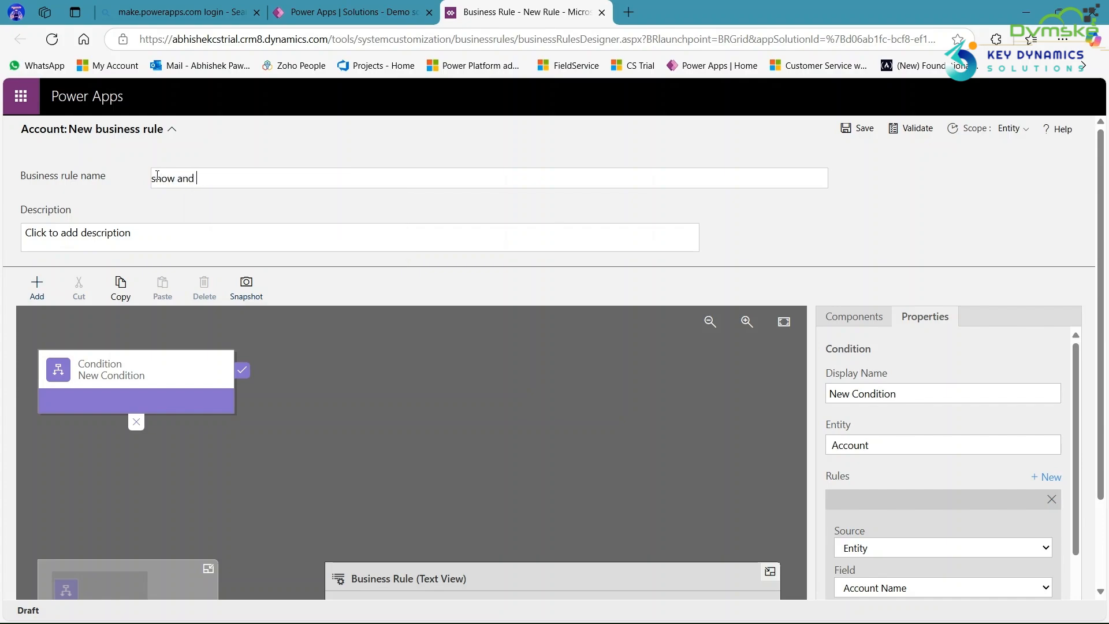
type("hide discount field")
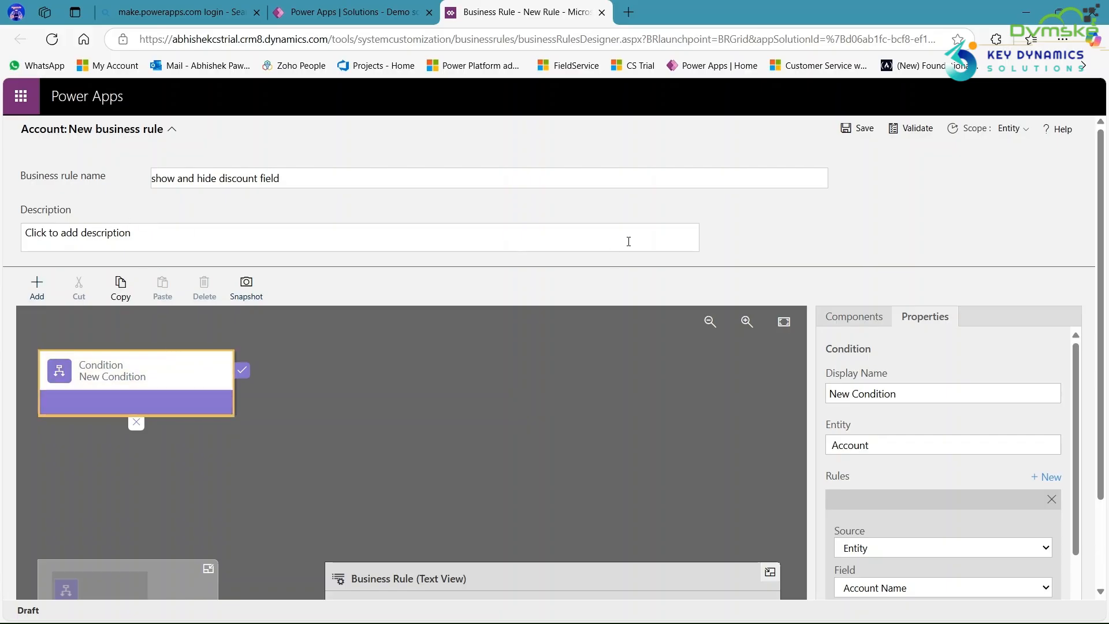
left_click(172, 128)
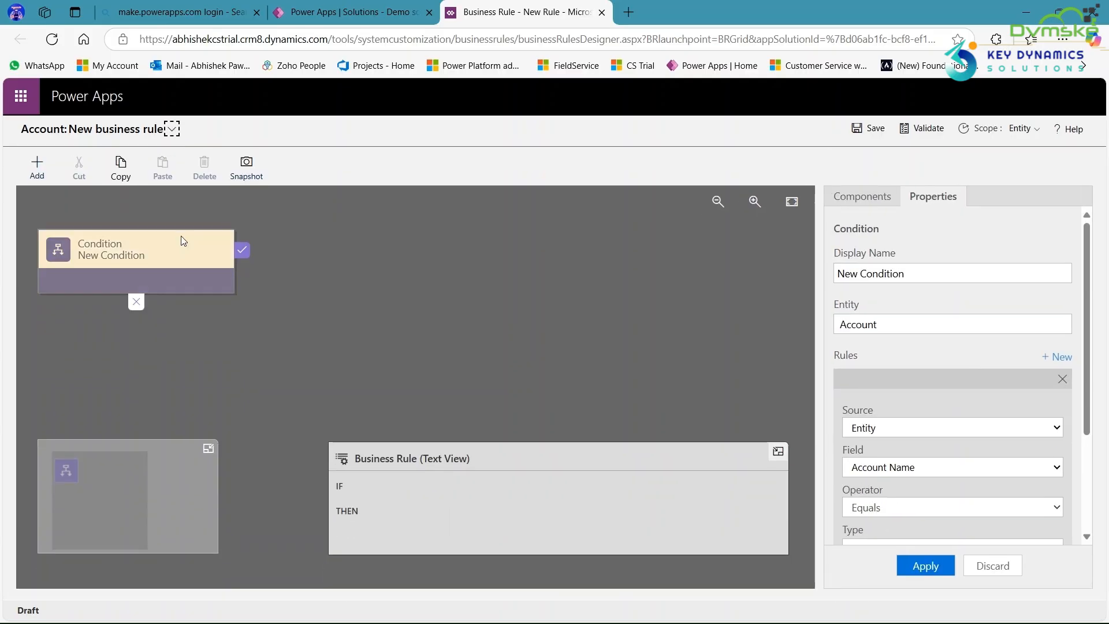
- Set the condition to check that the Account Type field equals the value Standard, and apply it
scroll(889, 338, "down", 1)
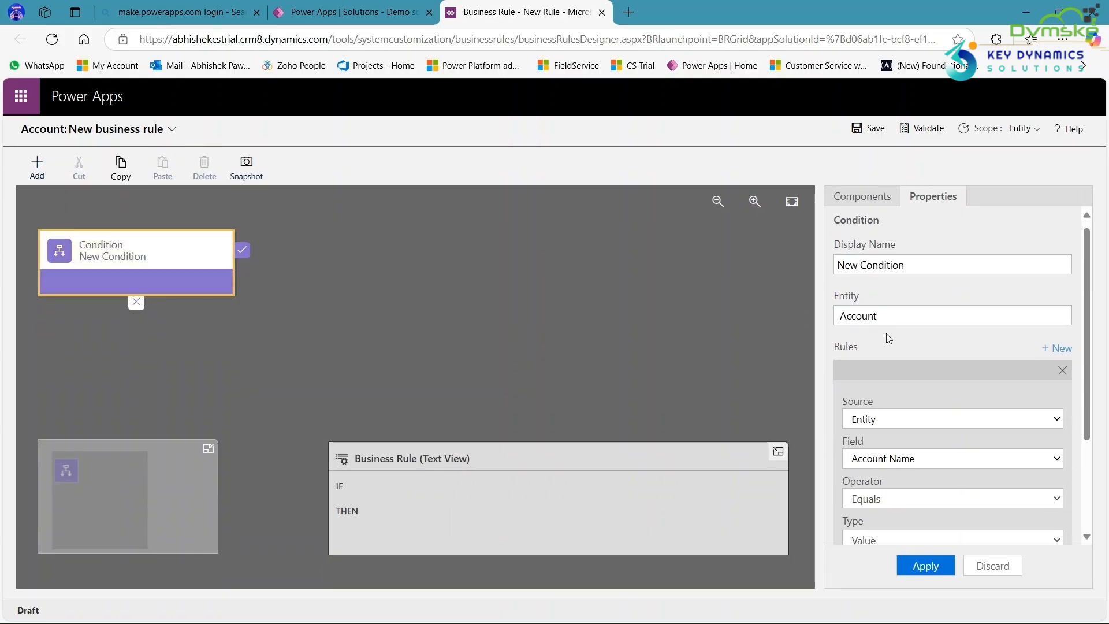
scroll(888, 338, "down", 3)
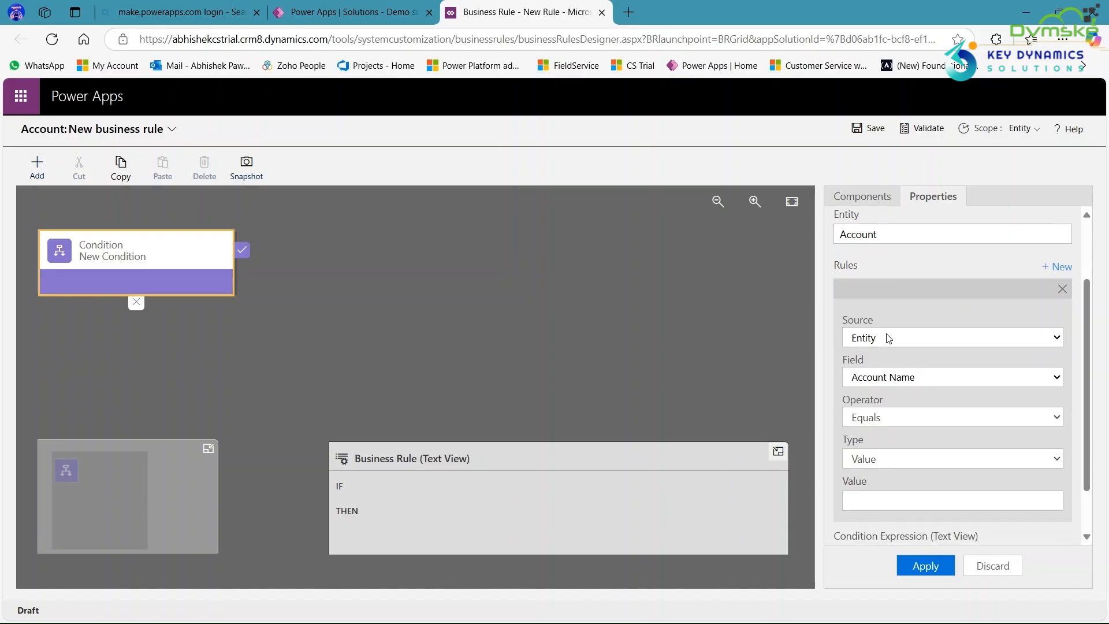
scroll(889, 336, "down", 1)
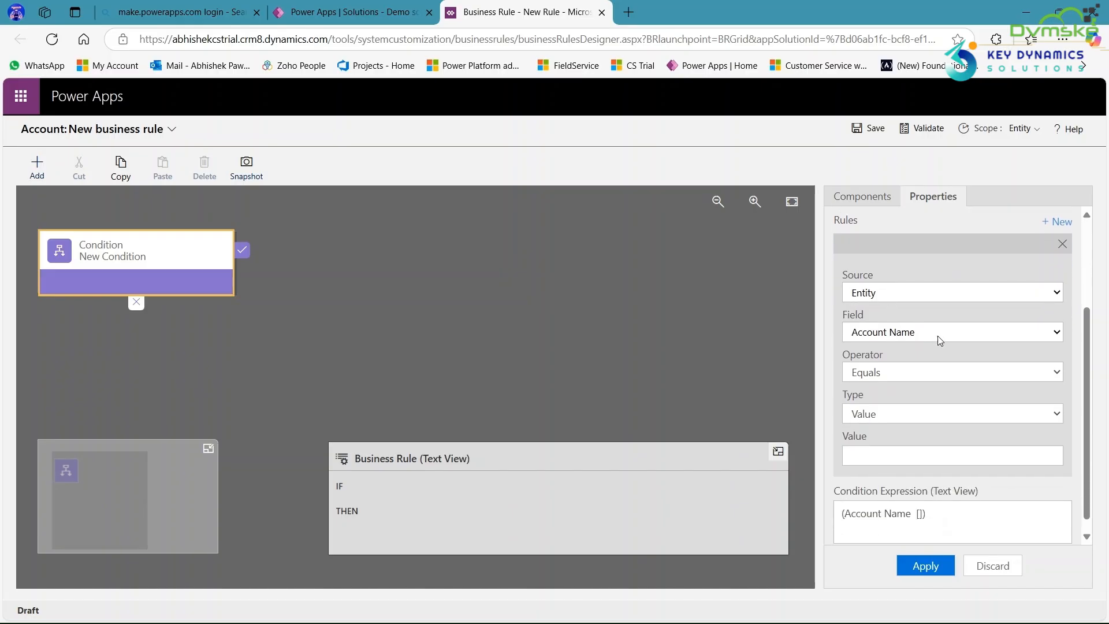
left_click(939, 335)
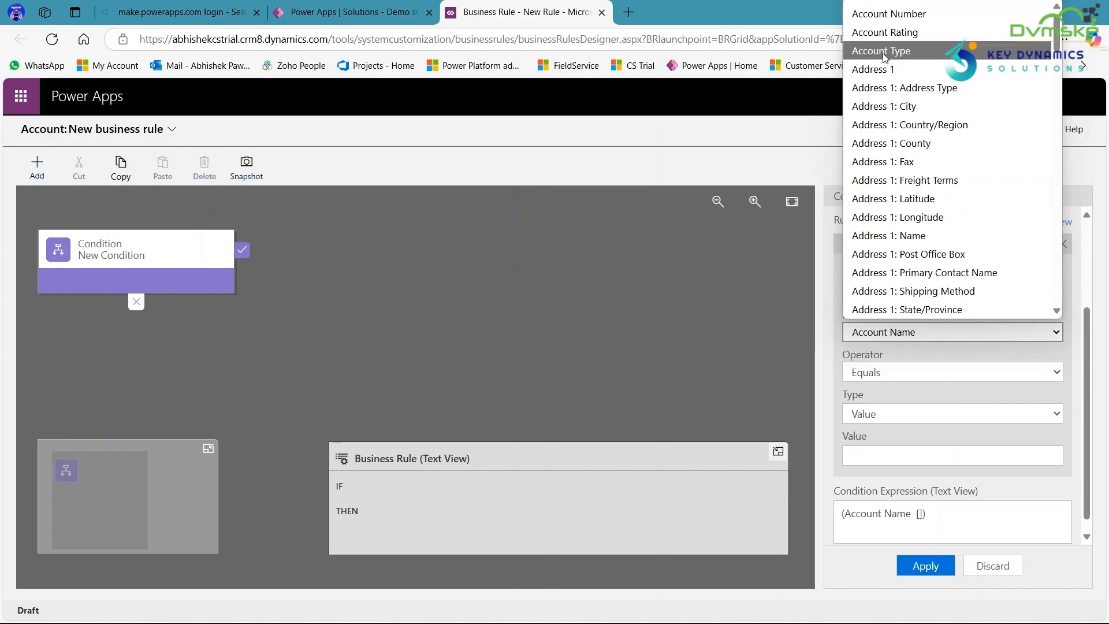
left_click(882, 52)
scroll(897, 379, "down", 1)
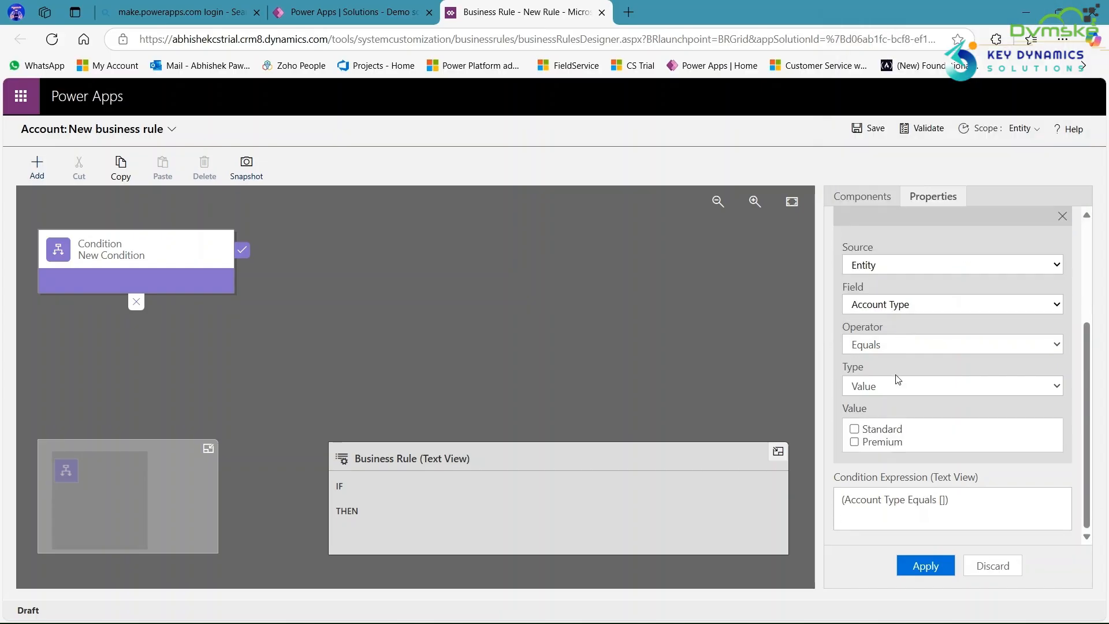
left_click(855, 429)
left_click(917, 566)
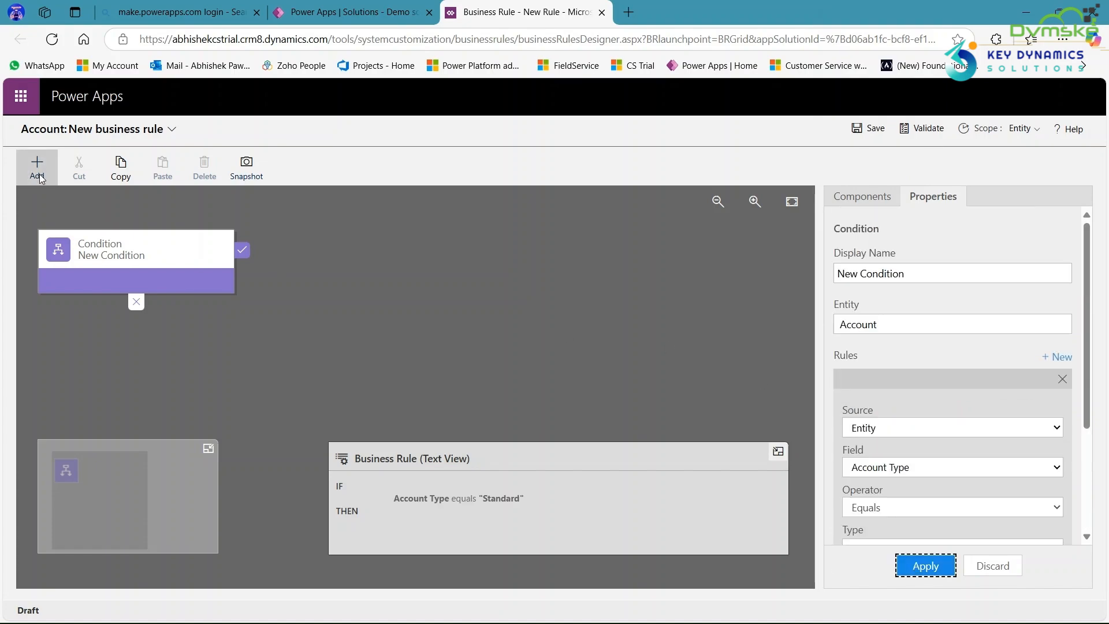
- Add a Set Visibility action to the true branch of the condition
left_click(40, 178)
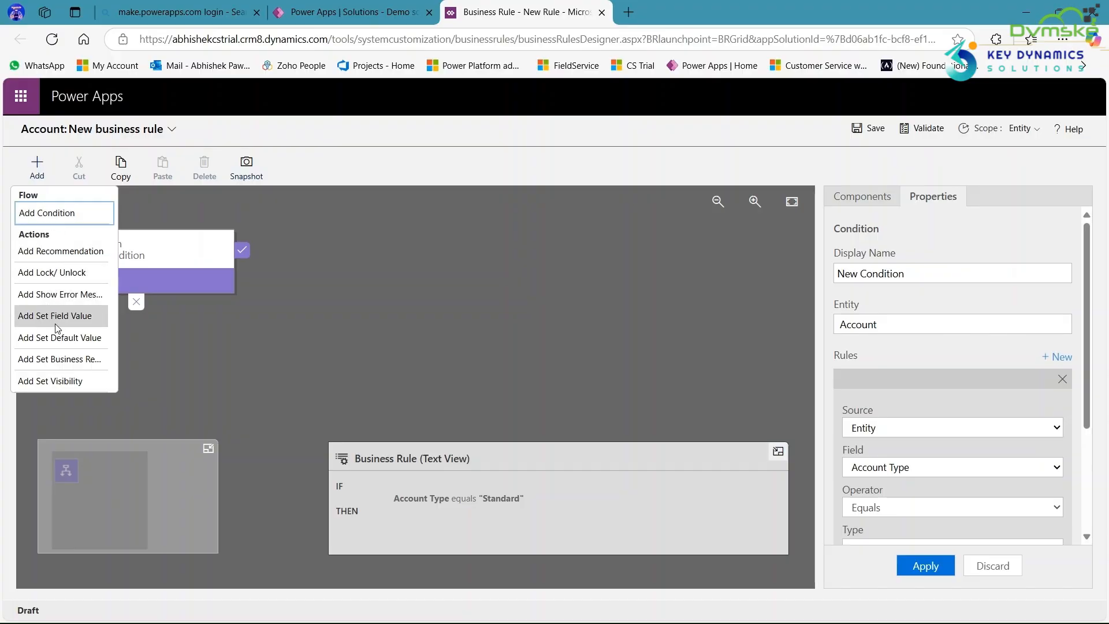
left_click(53, 381)
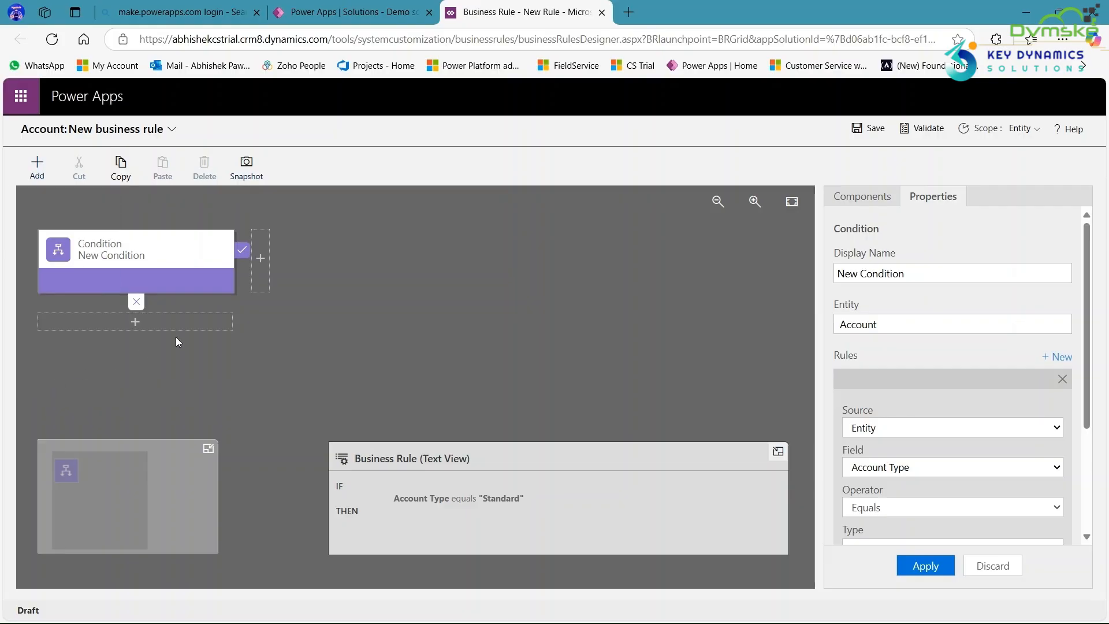
left_click(262, 271)
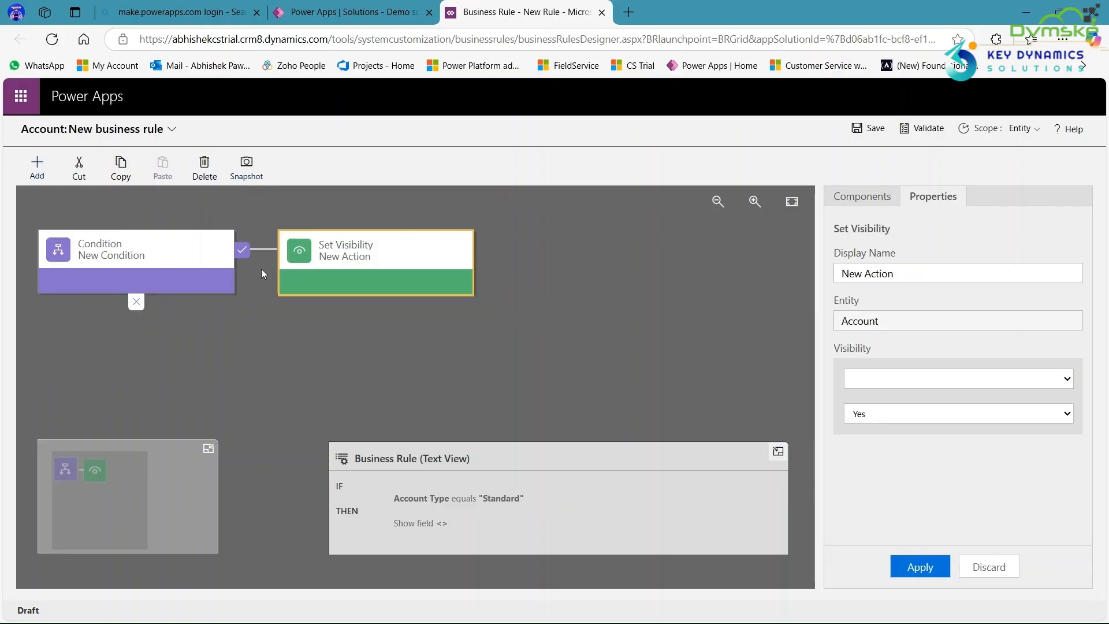
- Configure the Set Visibility action to hide the Discount field by setting its visibility to No, and apply it
left_click(903, 383)
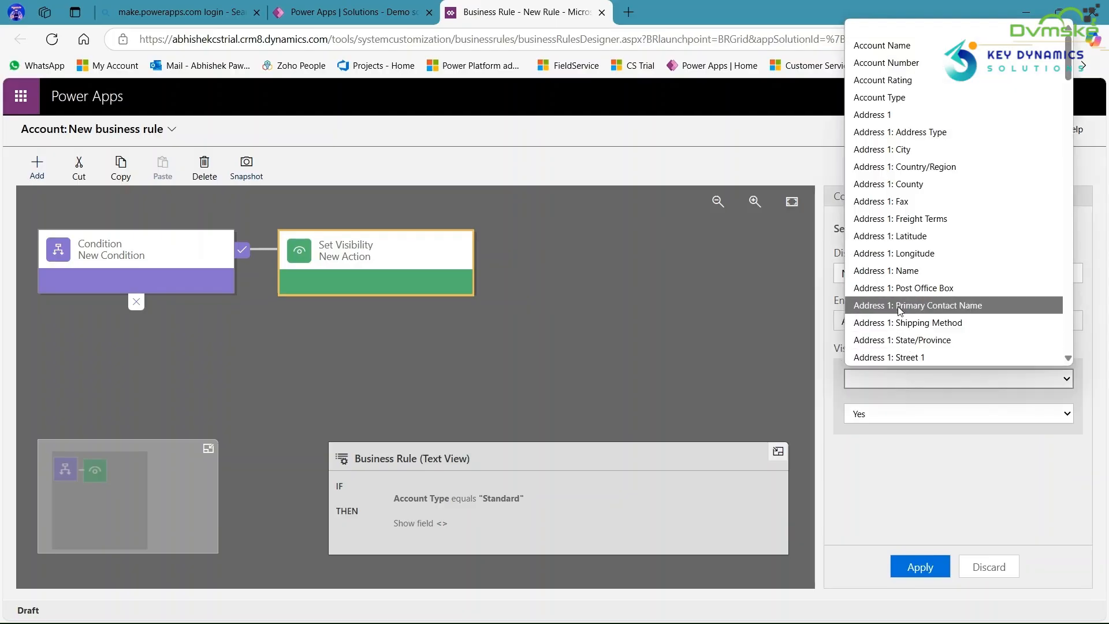
scroll(894, 292, "down", 2)
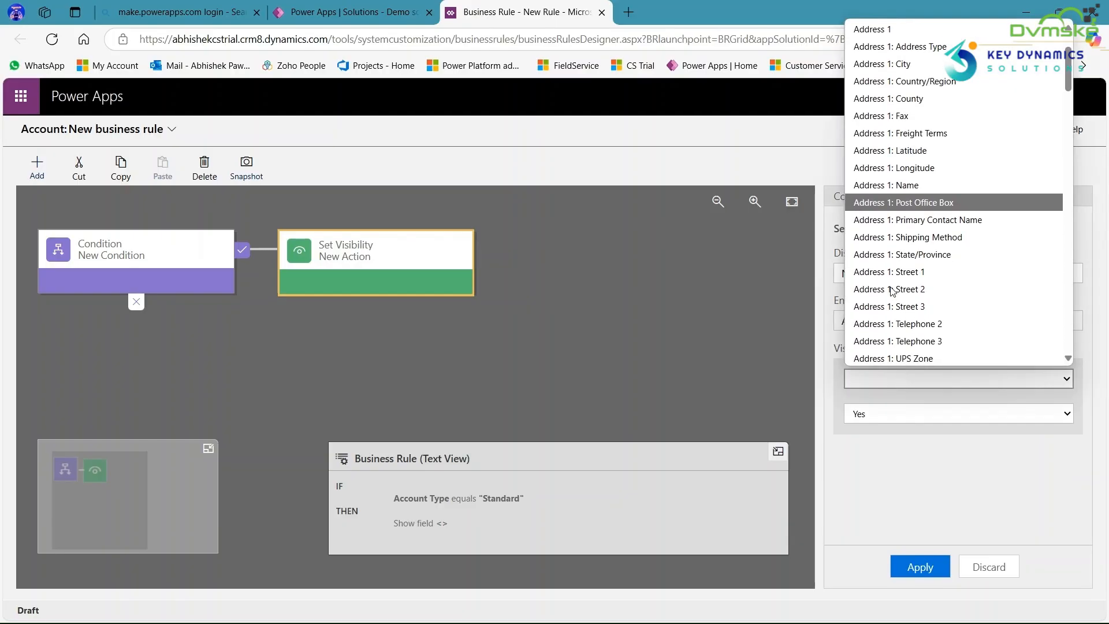
scroll(894, 291, "down", 5)
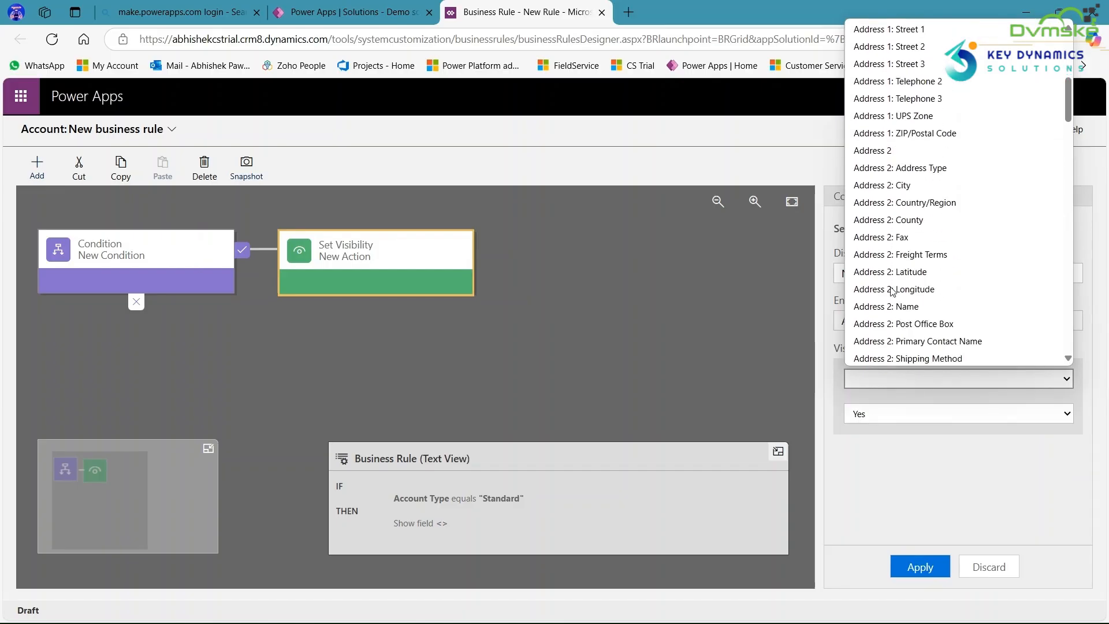
scroll(894, 292, "down", 4)
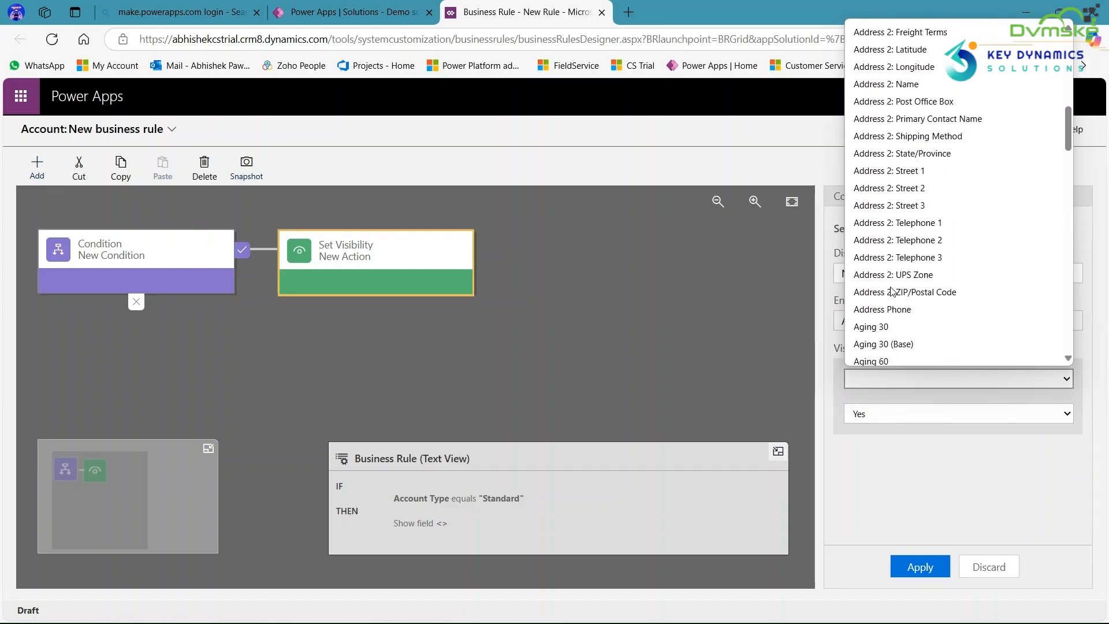
scroll(894, 292, "down", 10)
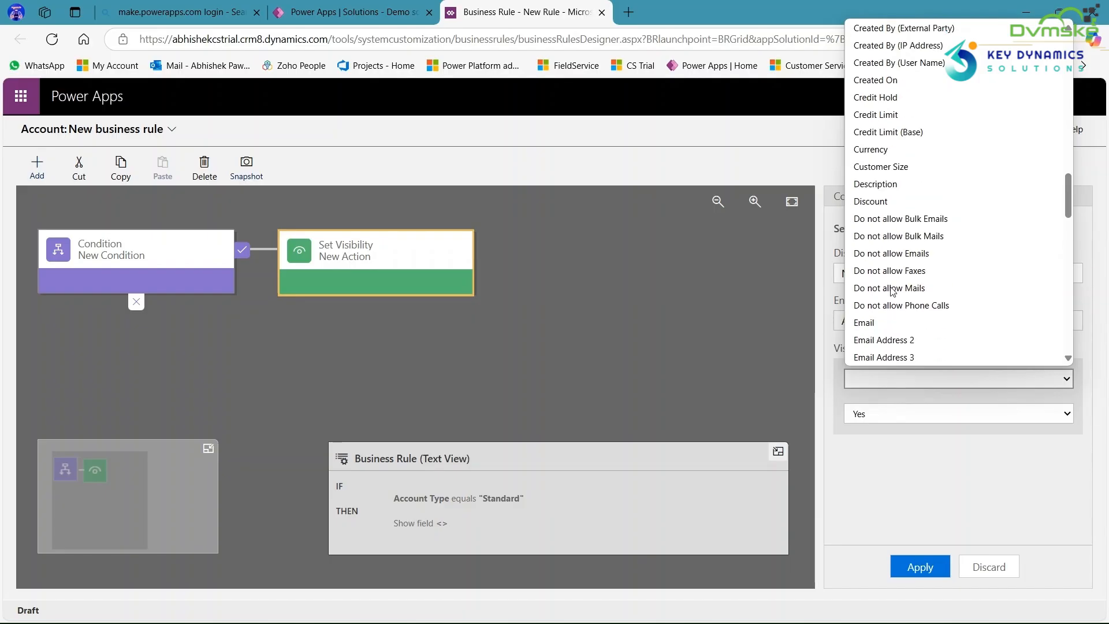
scroll(894, 292, "down", 1)
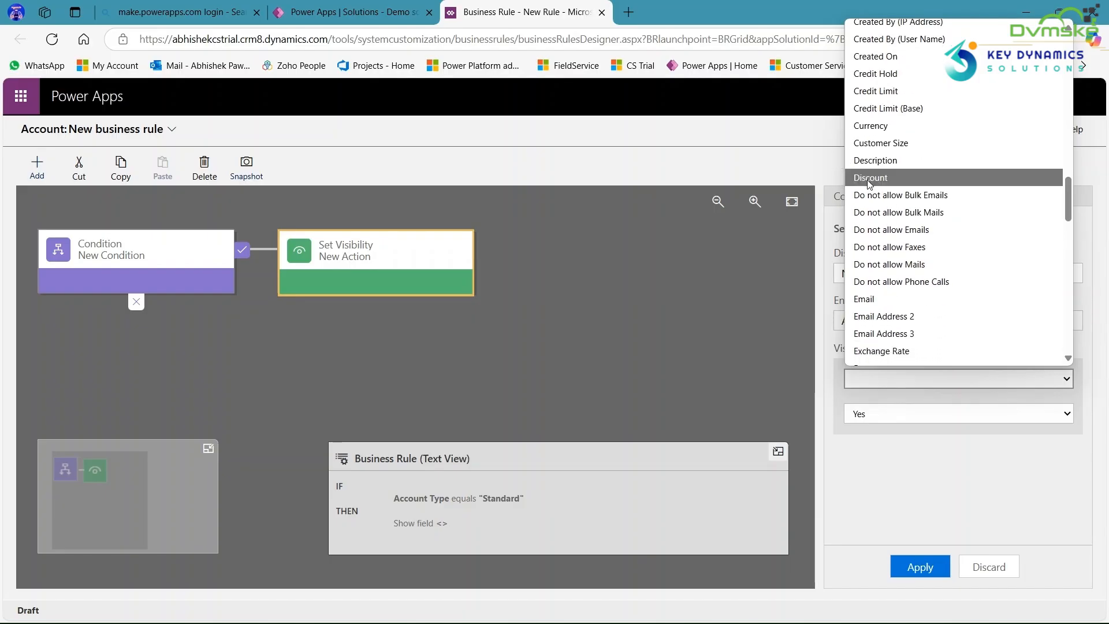
left_click(891, 178)
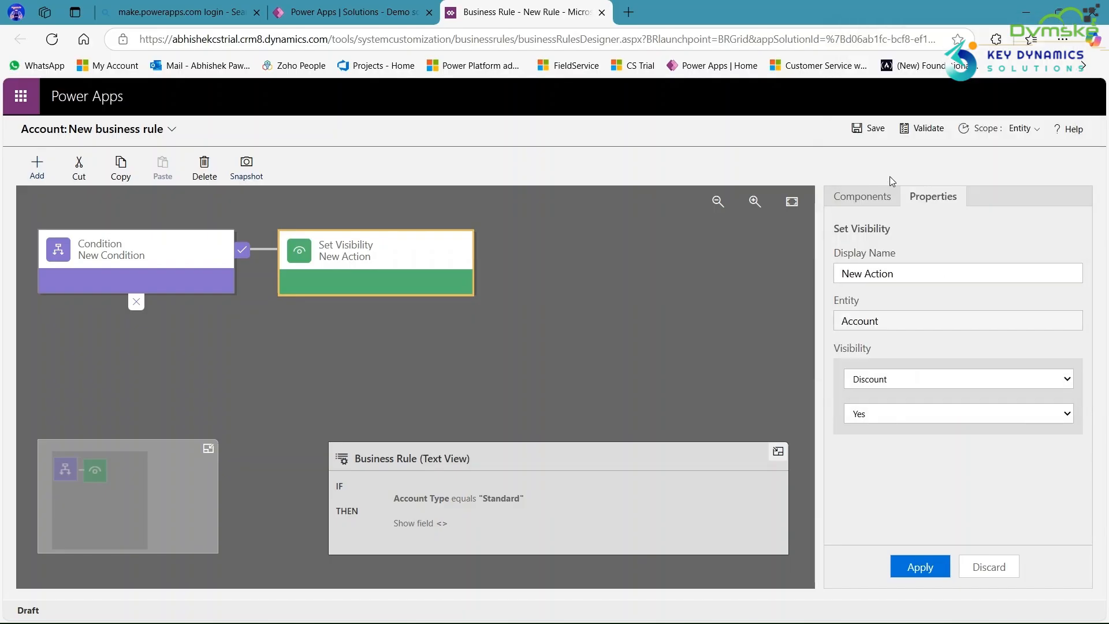
left_click(935, 415)
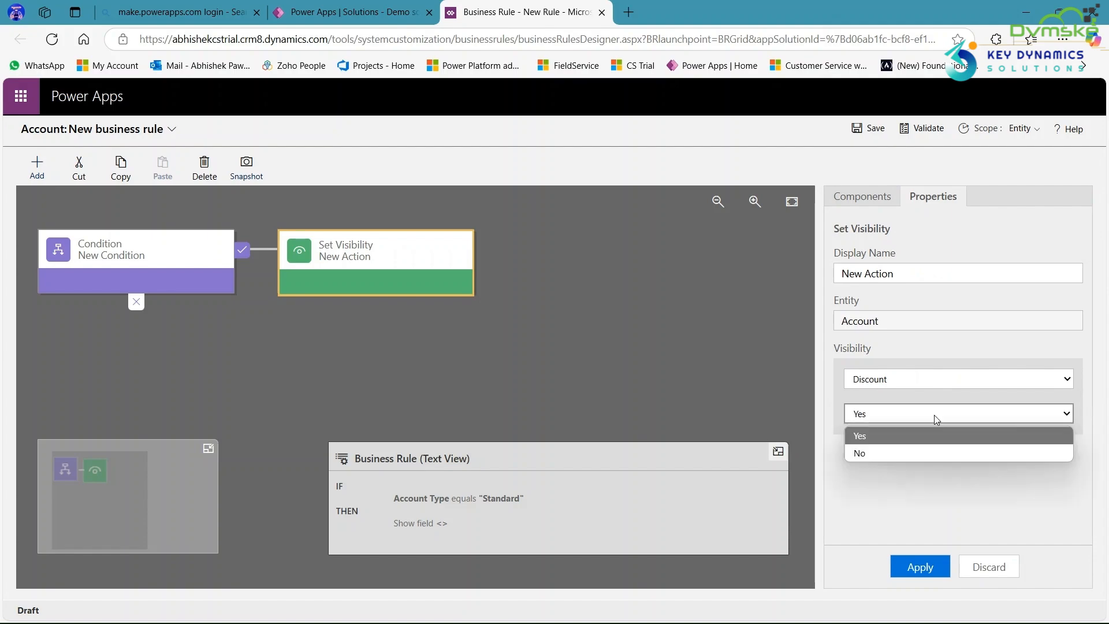
left_click(888, 455)
left_click(912, 569)
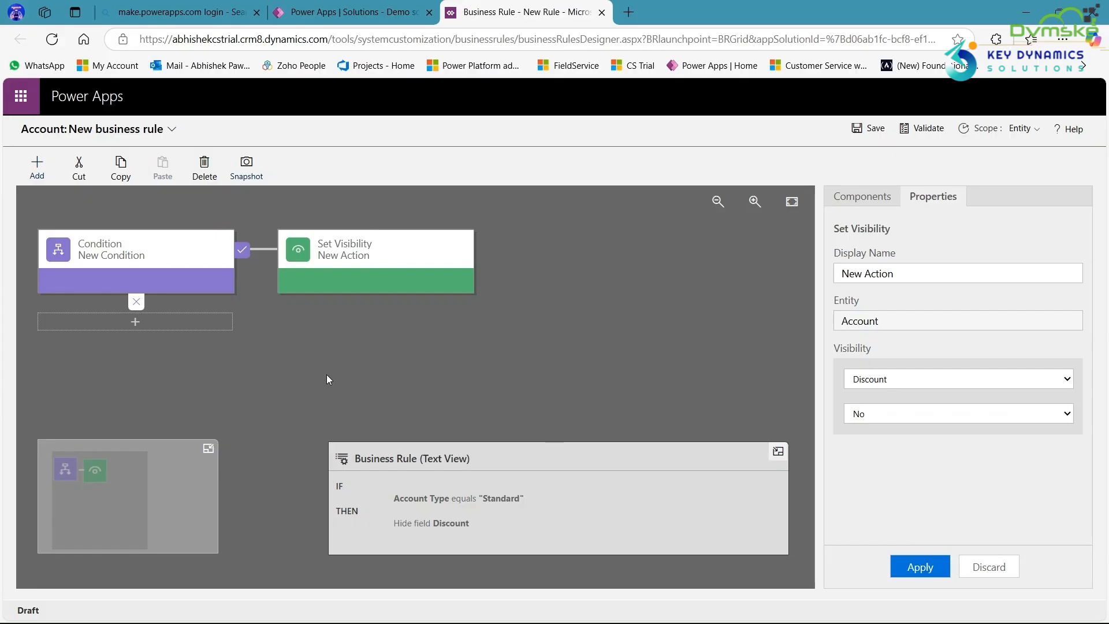
- Add a second condition on the false branch of the first condition
left_click(39, 165)
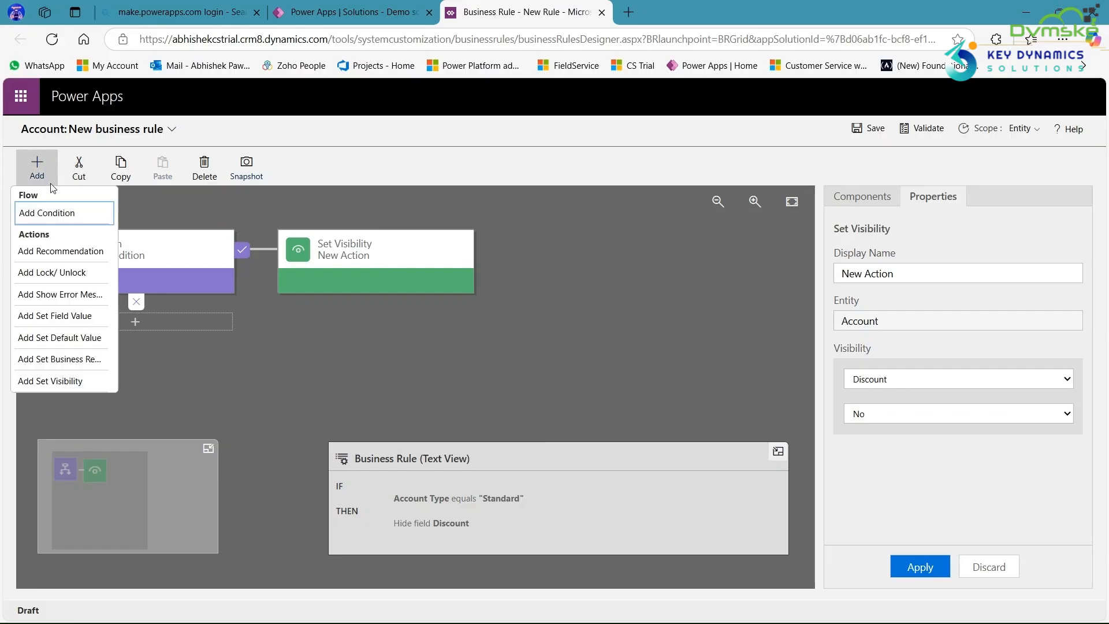
left_click(45, 213)
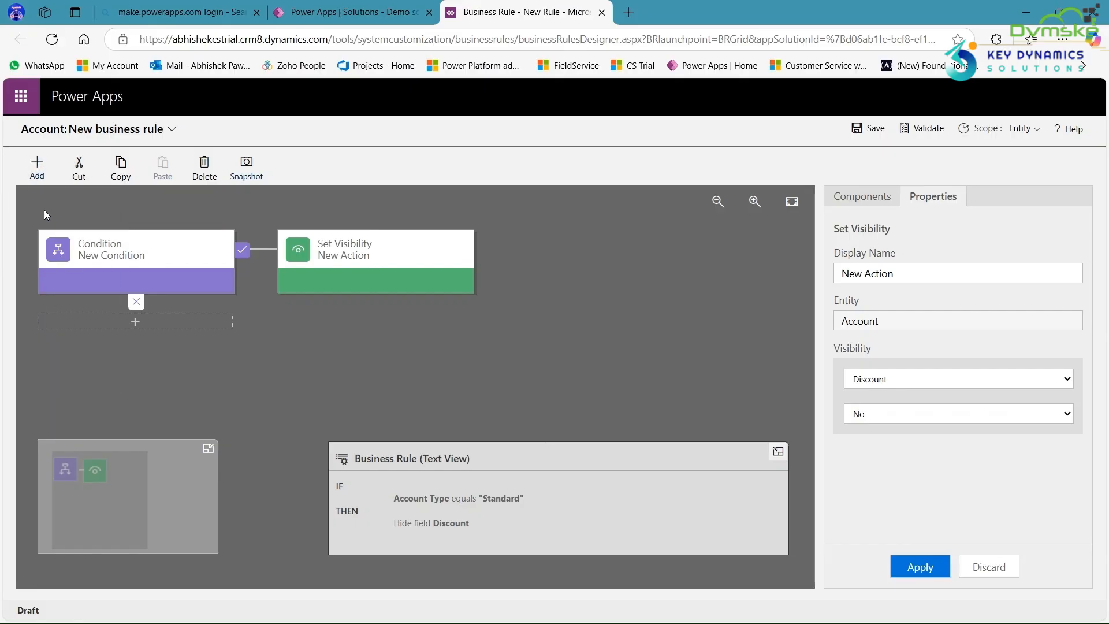
left_click(127, 321)
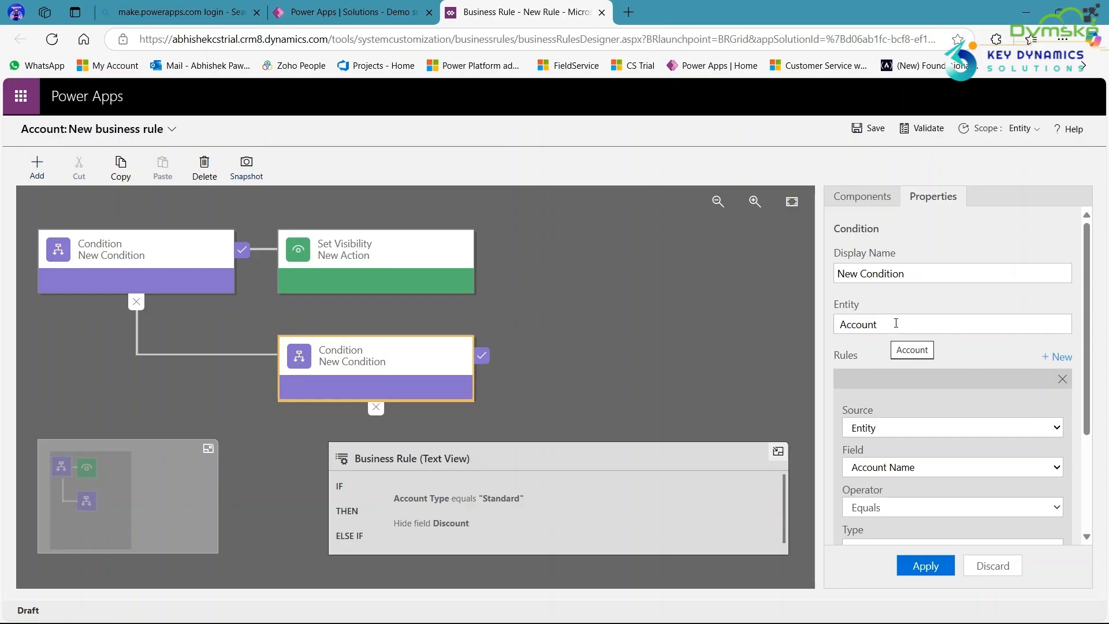
- Set the second condition to check that Account Type equals Premium, and apply it
scroll(869, 350, "down", 2)
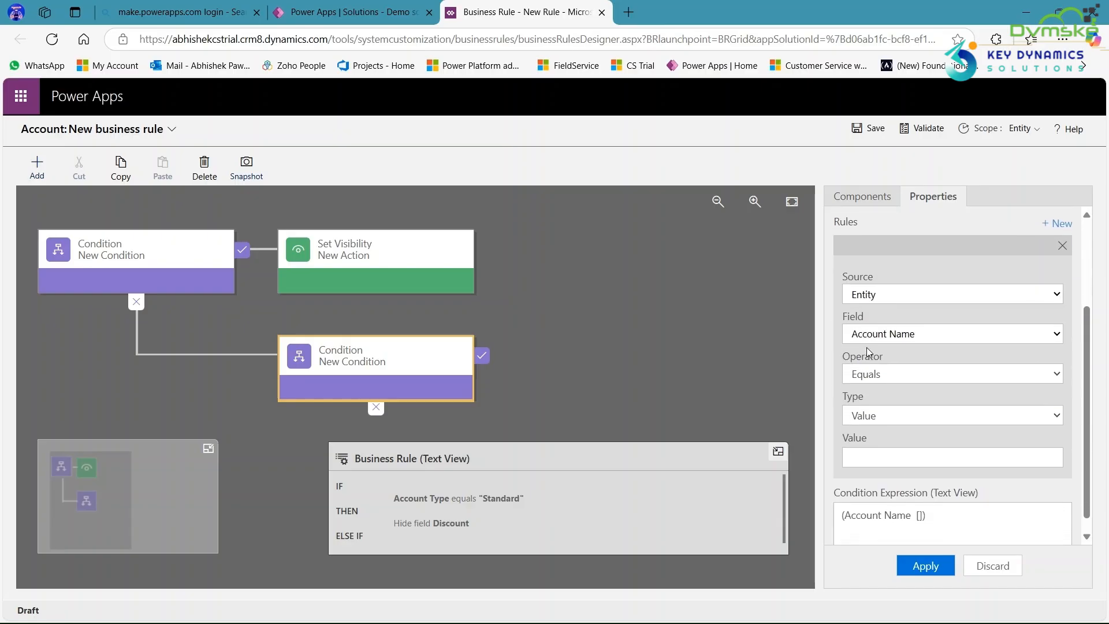
left_click(943, 338)
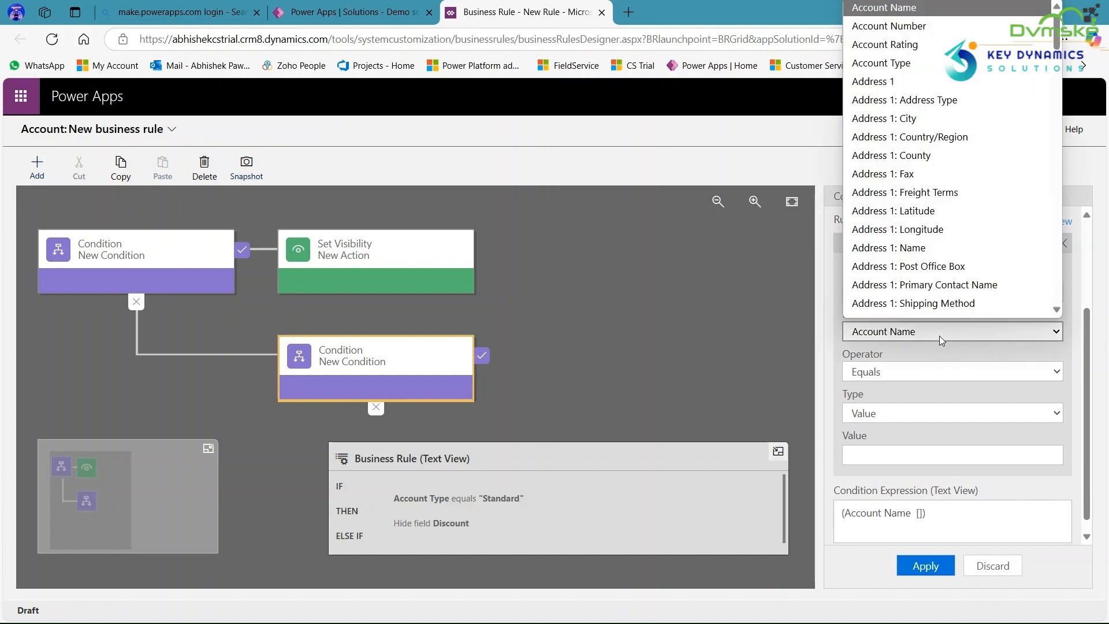
left_click(888, 63)
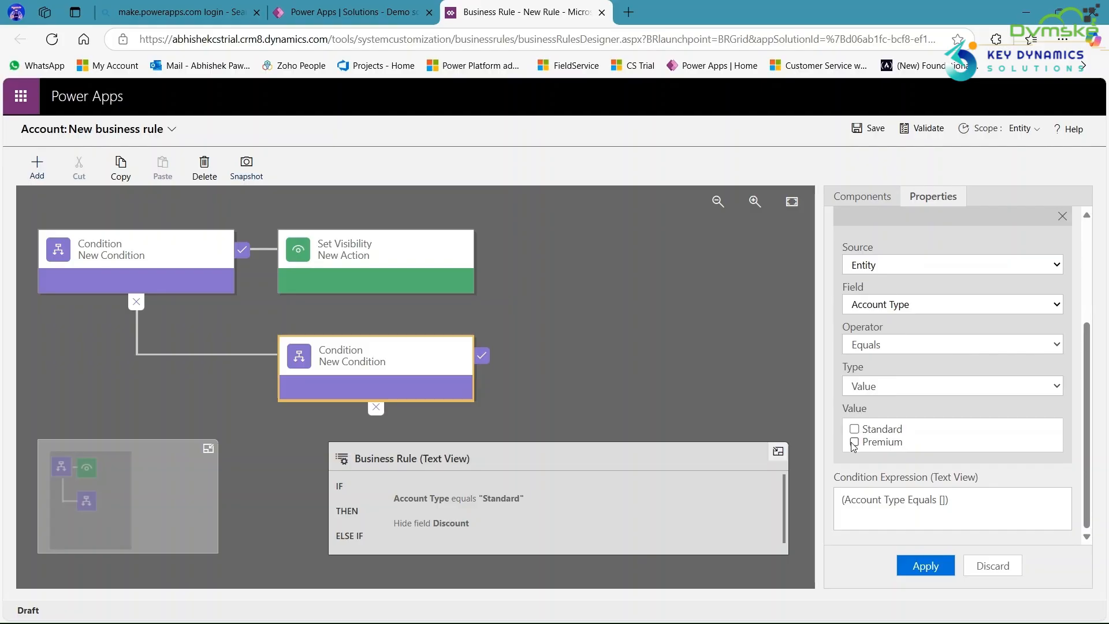
left_click(855, 442)
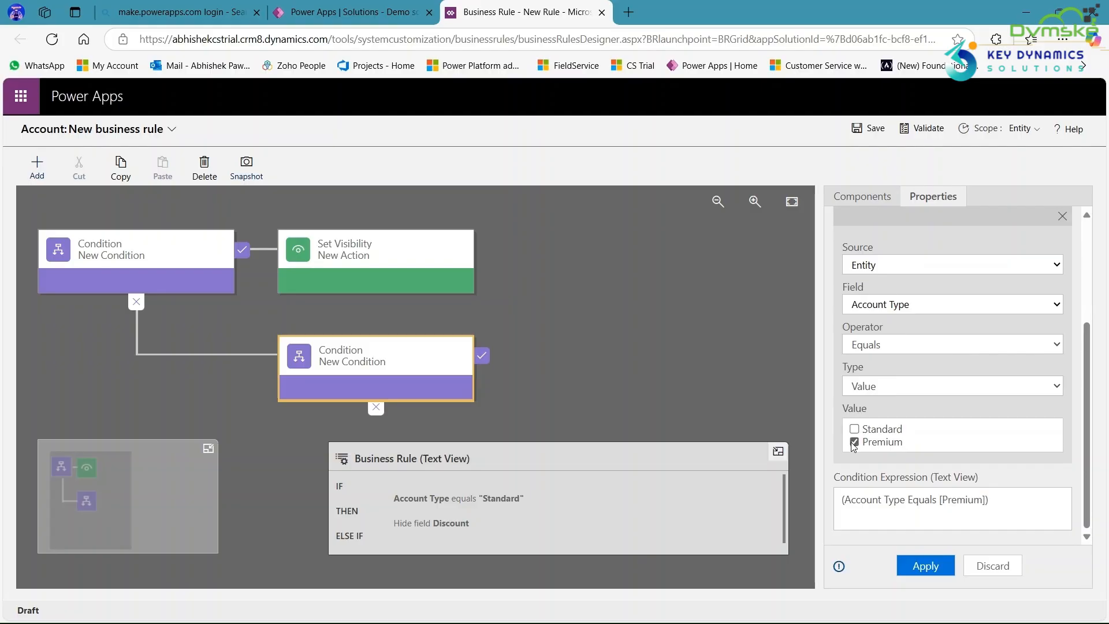
left_click(923, 566)
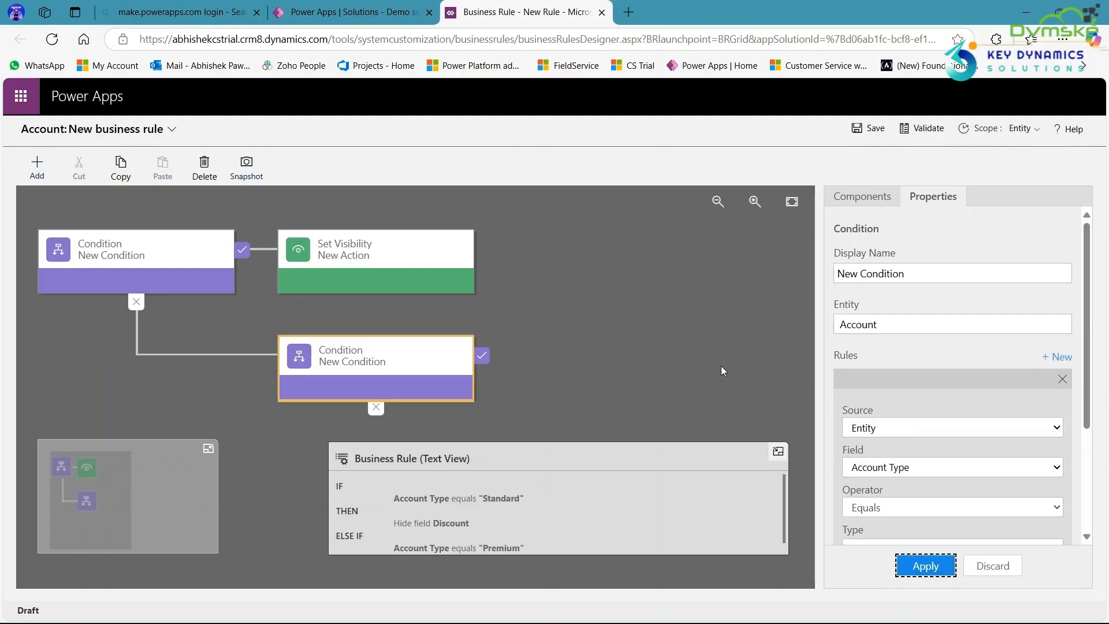
- Add a Set Visibility action to the true branch of the second condition
left_click(37, 169)
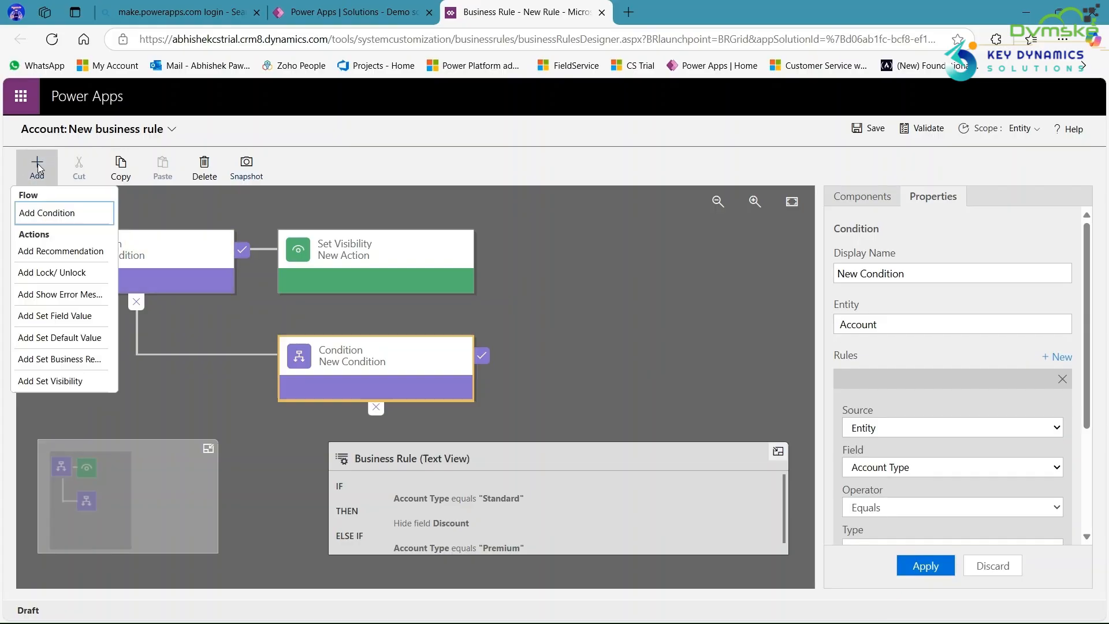
left_click(46, 380)
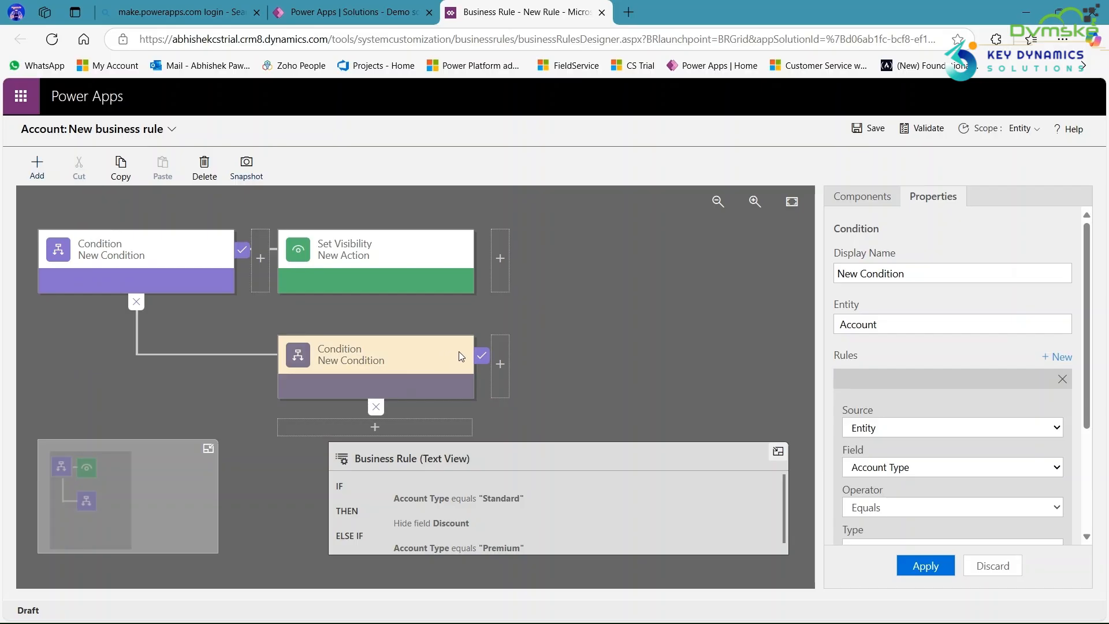
left_click(500, 365)
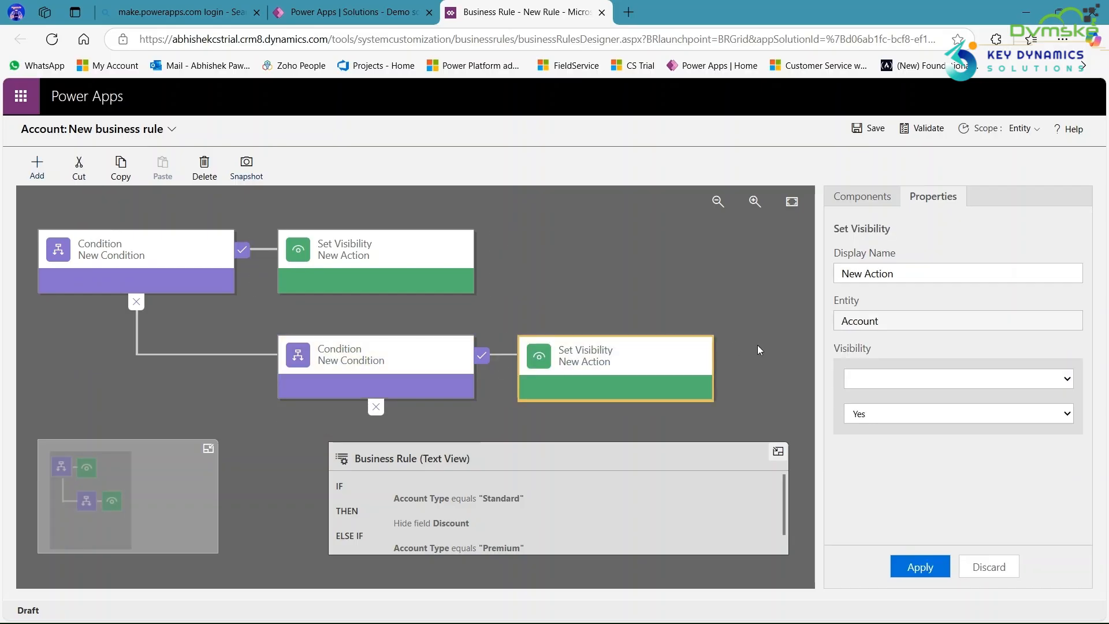
- Configure the second condition's Set Visibility action to show the Discount field with visibility Yes, and apply it
left_click(918, 383)
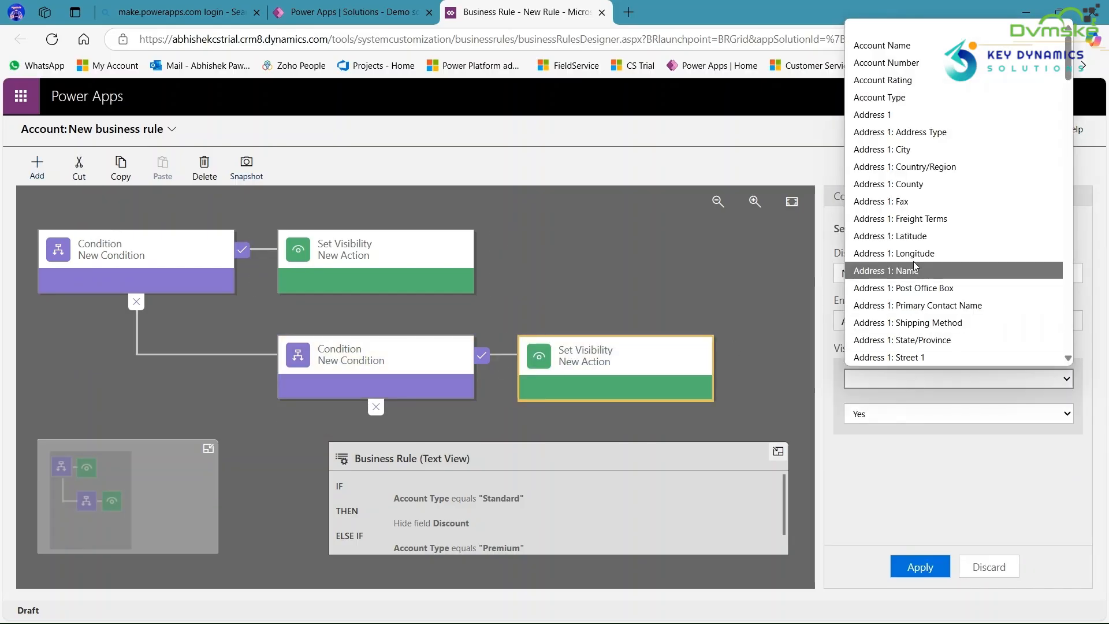
scroll(908, 260, "down", 5)
scroll(902, 260, "down", 15)
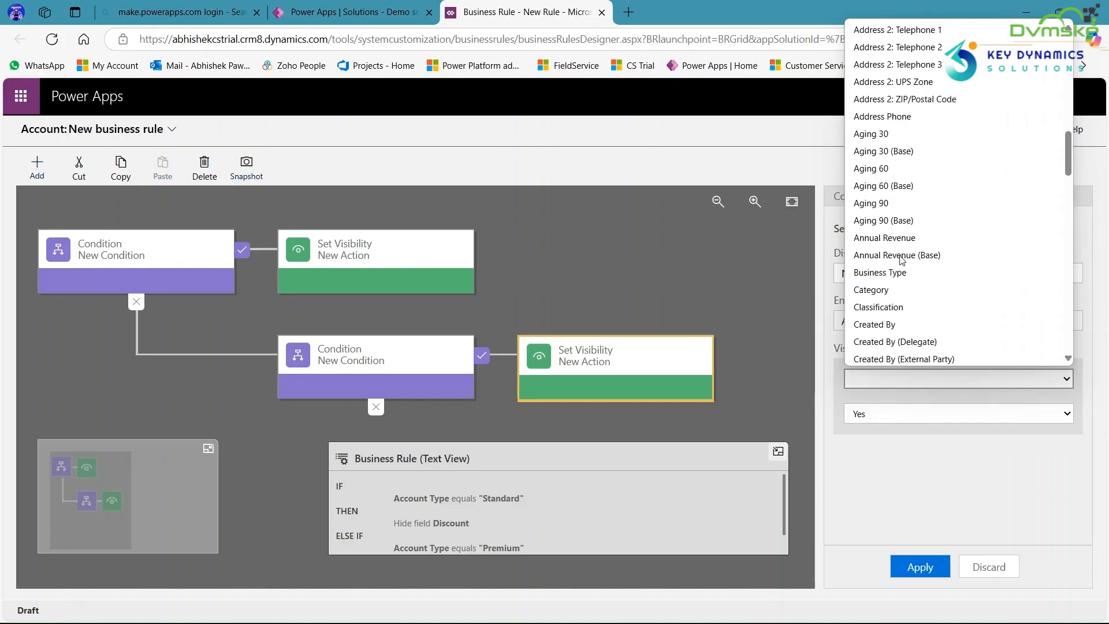
scroll(901, 257, "down", 3)
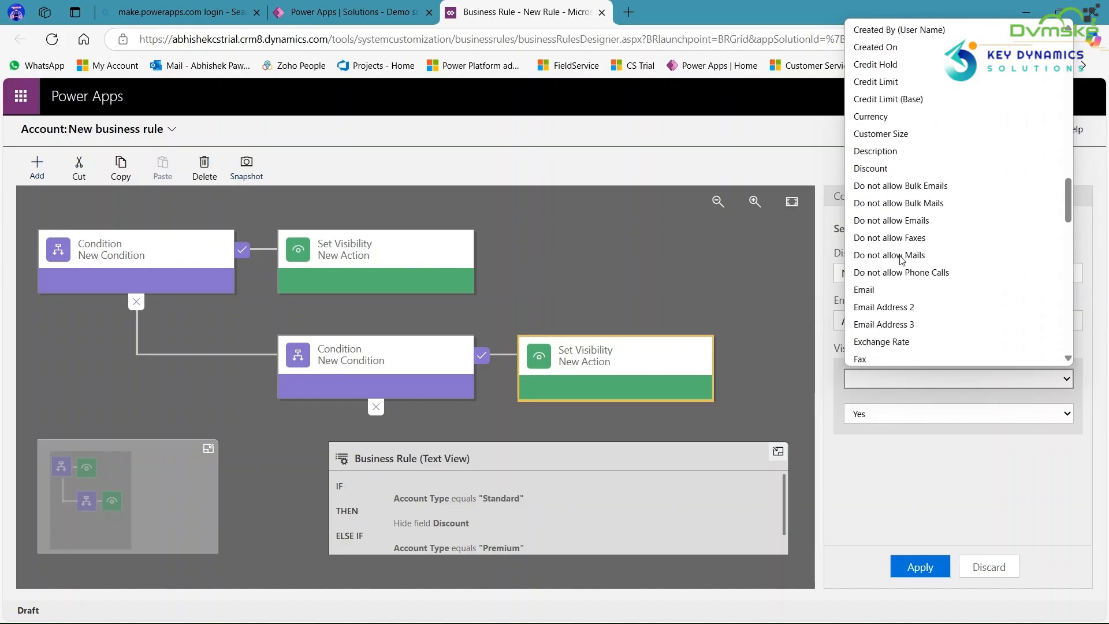
left_click(870, 168)
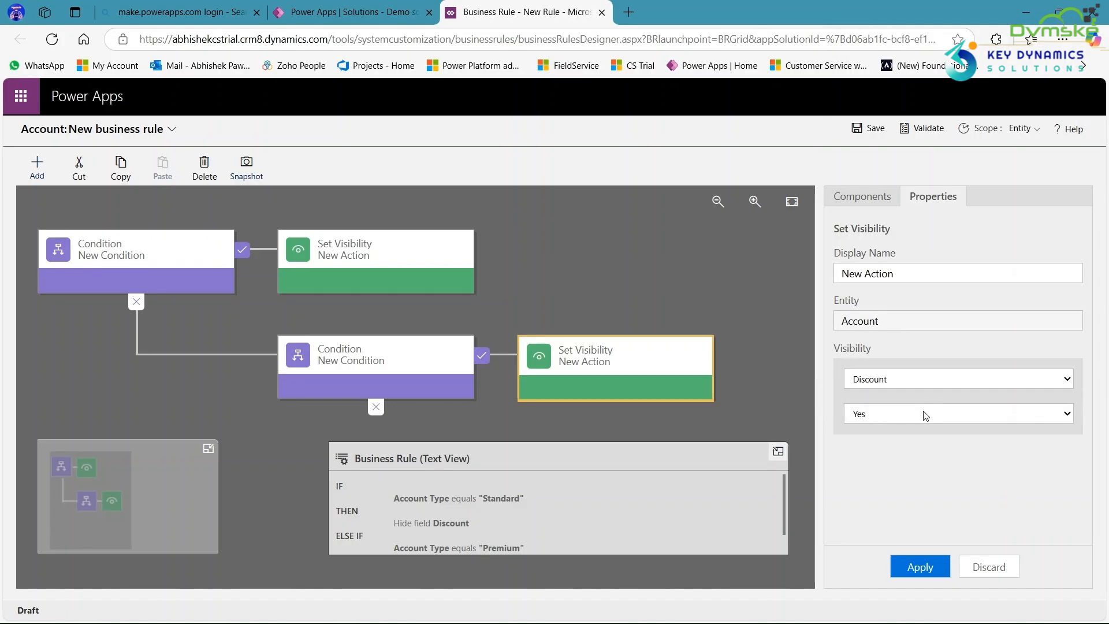
left_click(926, 413)
left_click(907, 435)
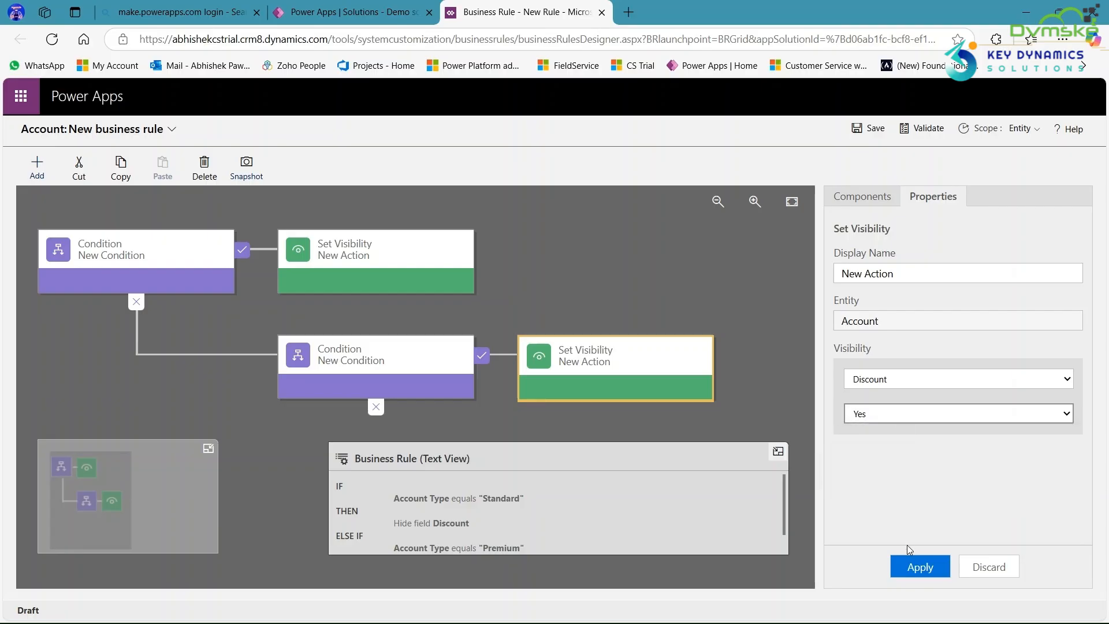
left_click(909, 563)
- Validate the business rule and save it under the name "show and hide discount field"
scroll(564, 484, "down", 1)
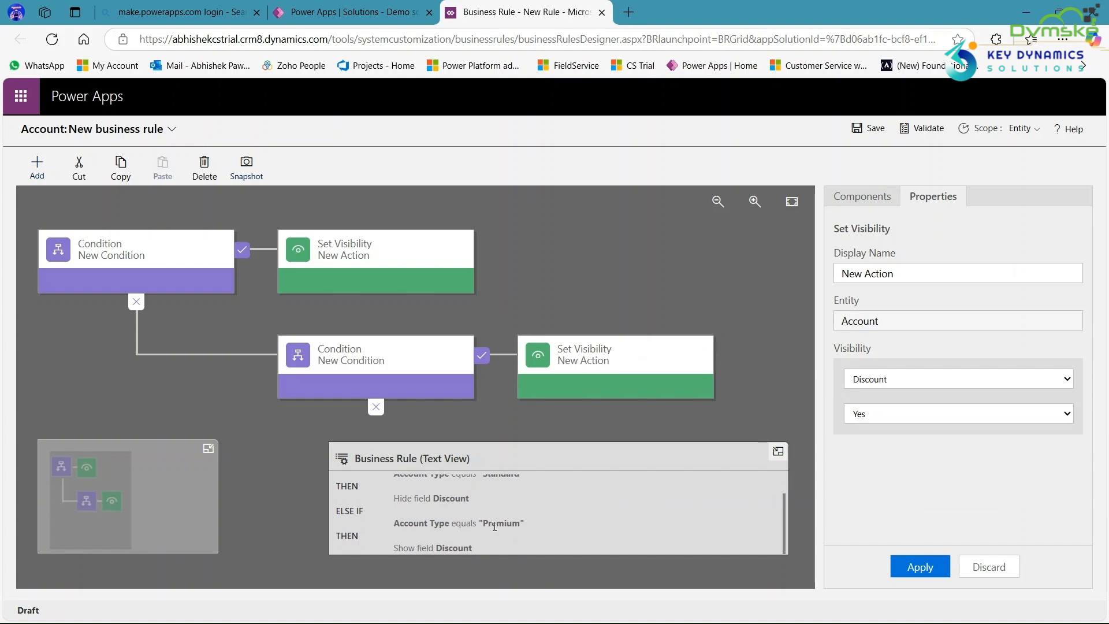
scroll(656, 496, "up", 1)
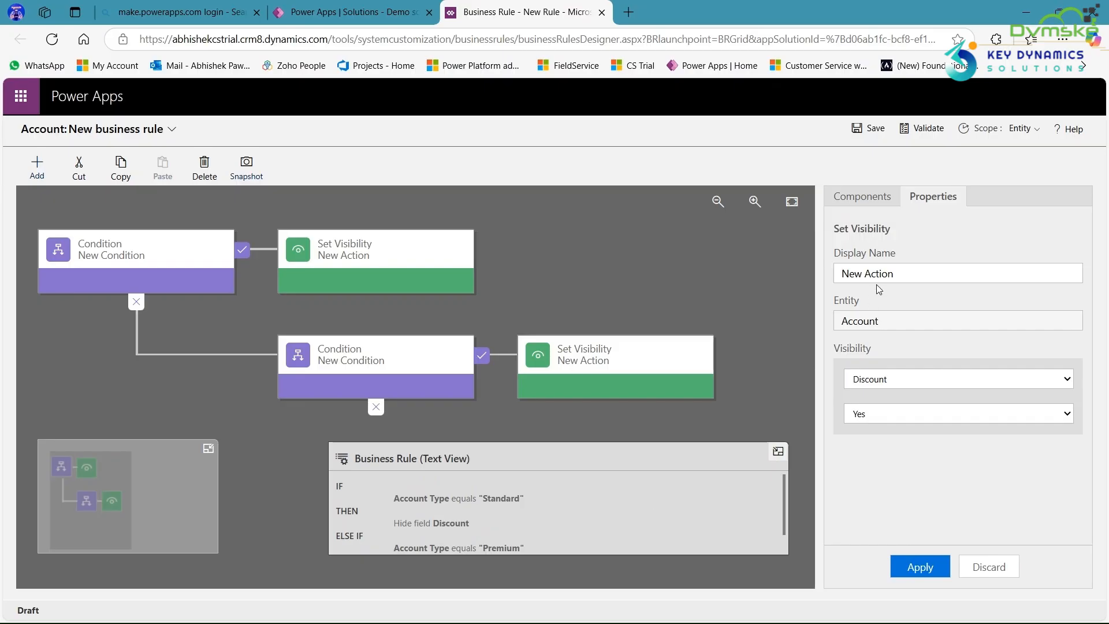
left_click(921, 135)
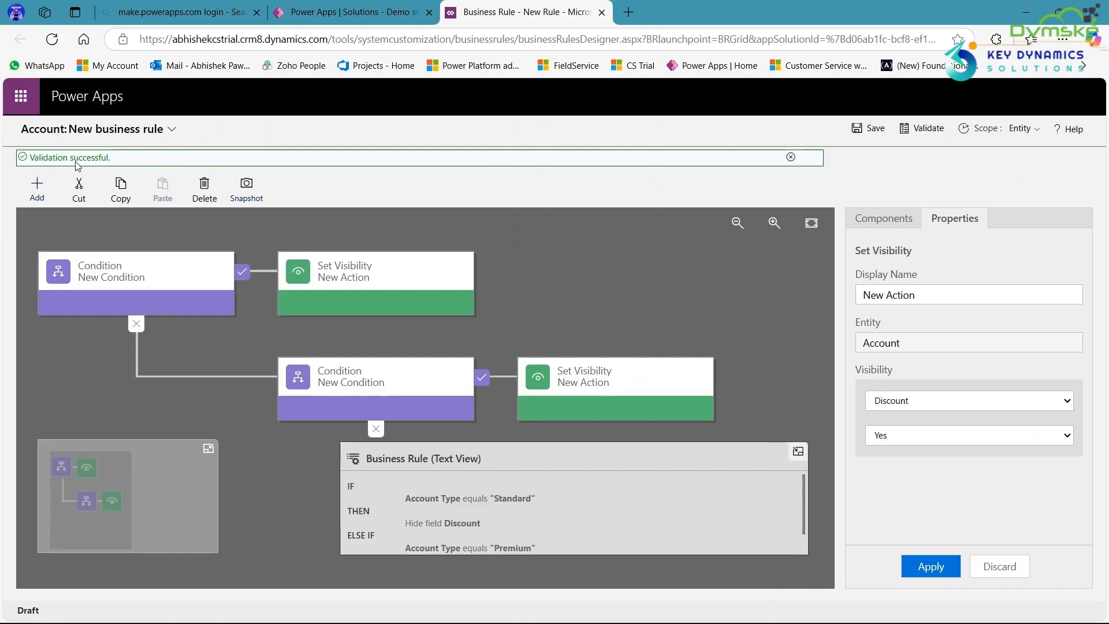
left_click(858, 128)
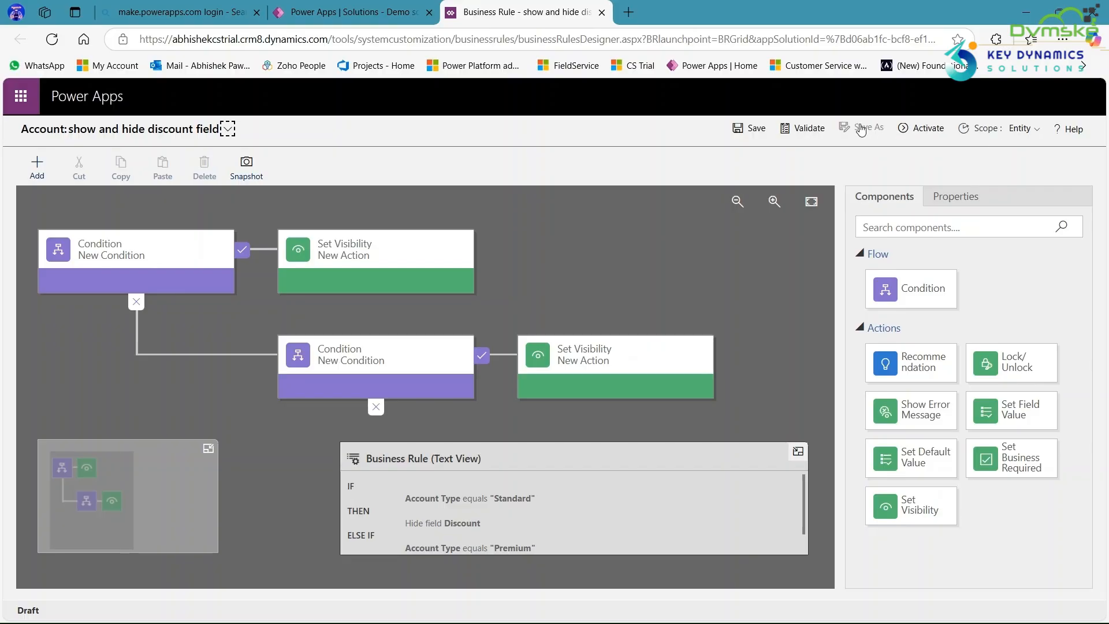
- Activate the saved business rule and confirm the activation
left_click(919, 131)
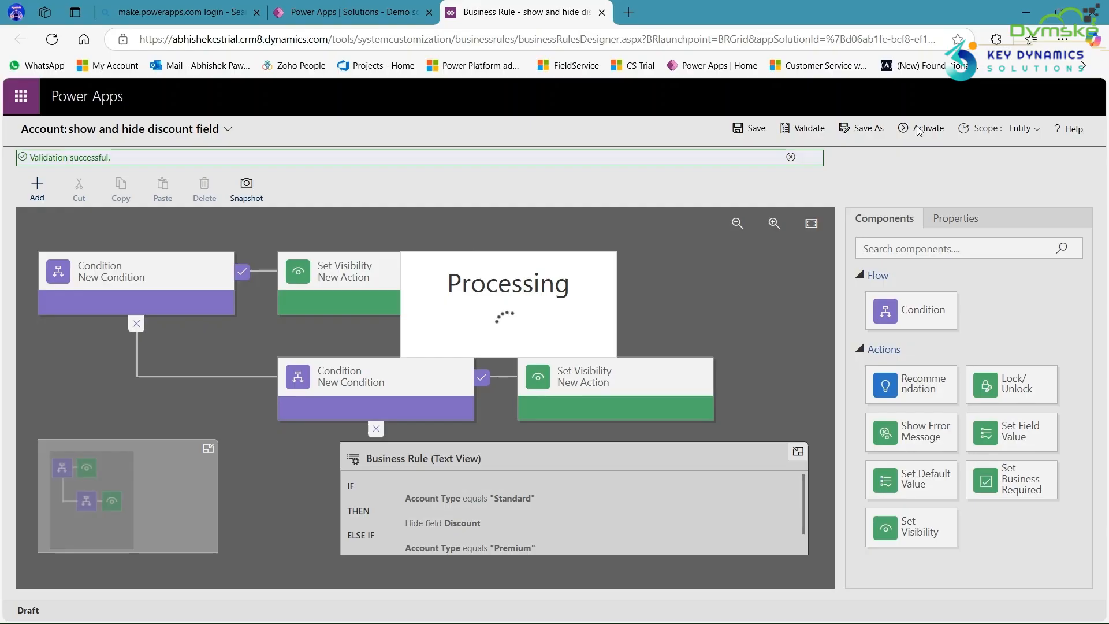
left_click(634, 425)
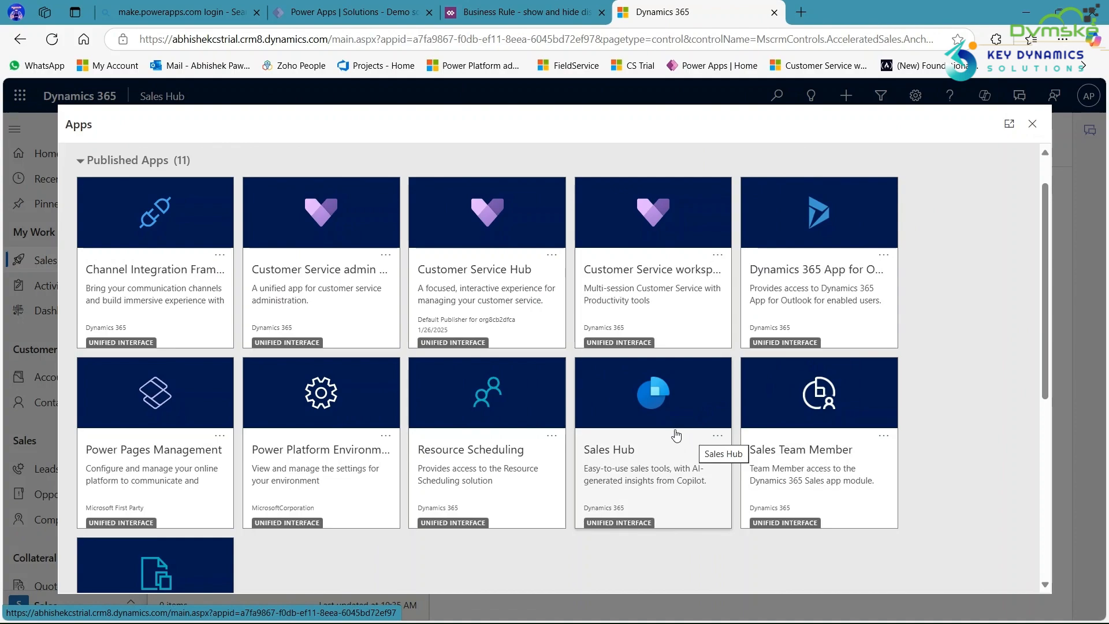
- Switch to Dynamics 365 and start a new account record from the Accounts list of the Sales Hub app
left_click(677, 436)
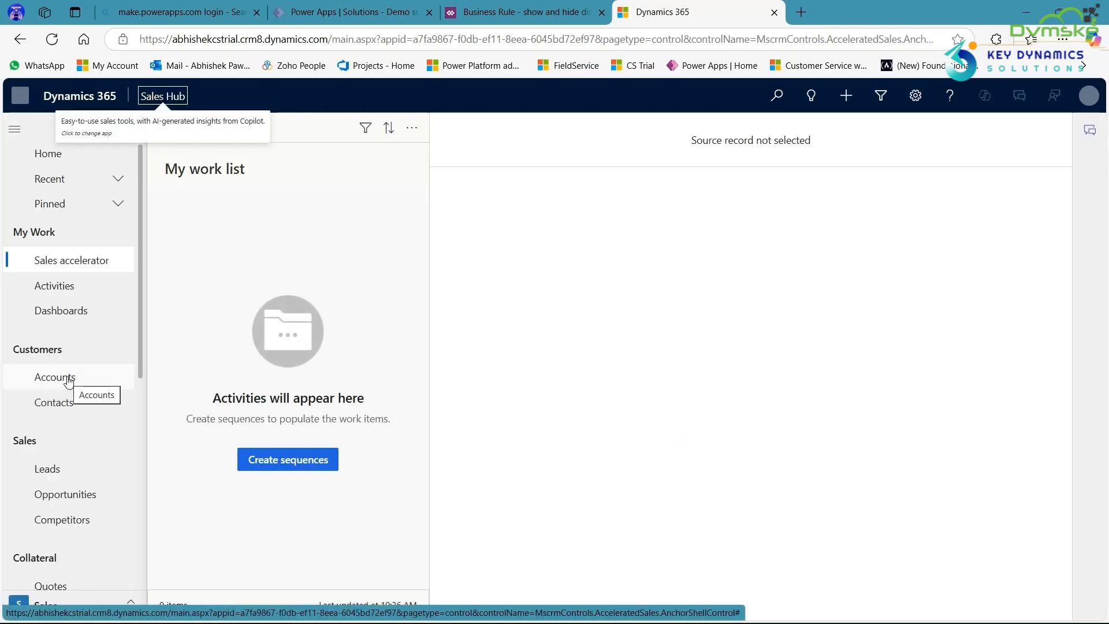
left_click(68, 379)
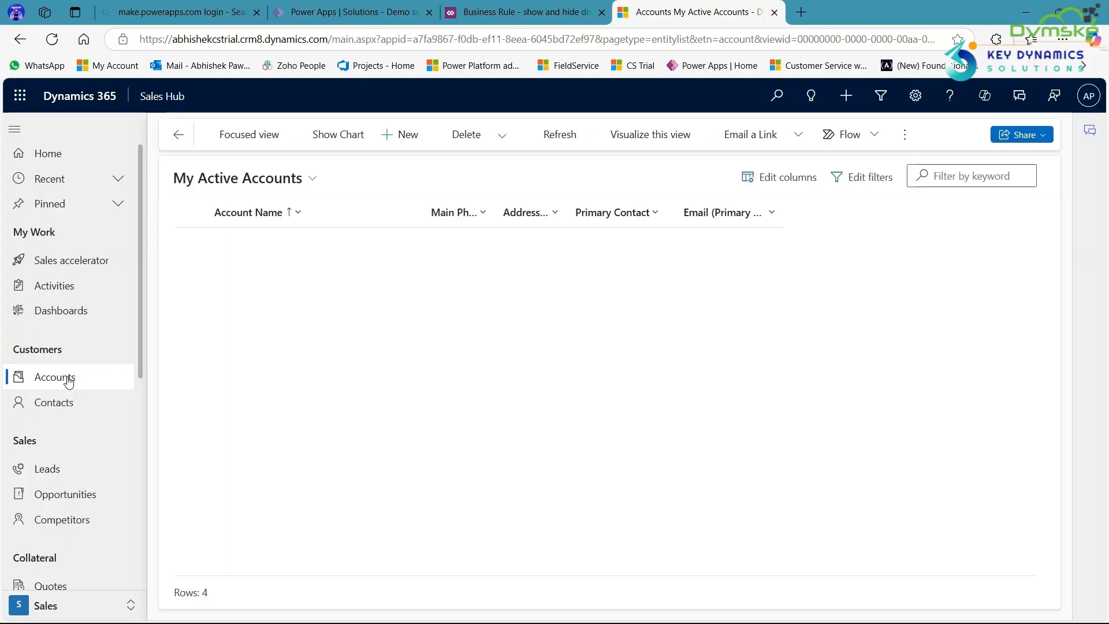
left_click(402, 137)
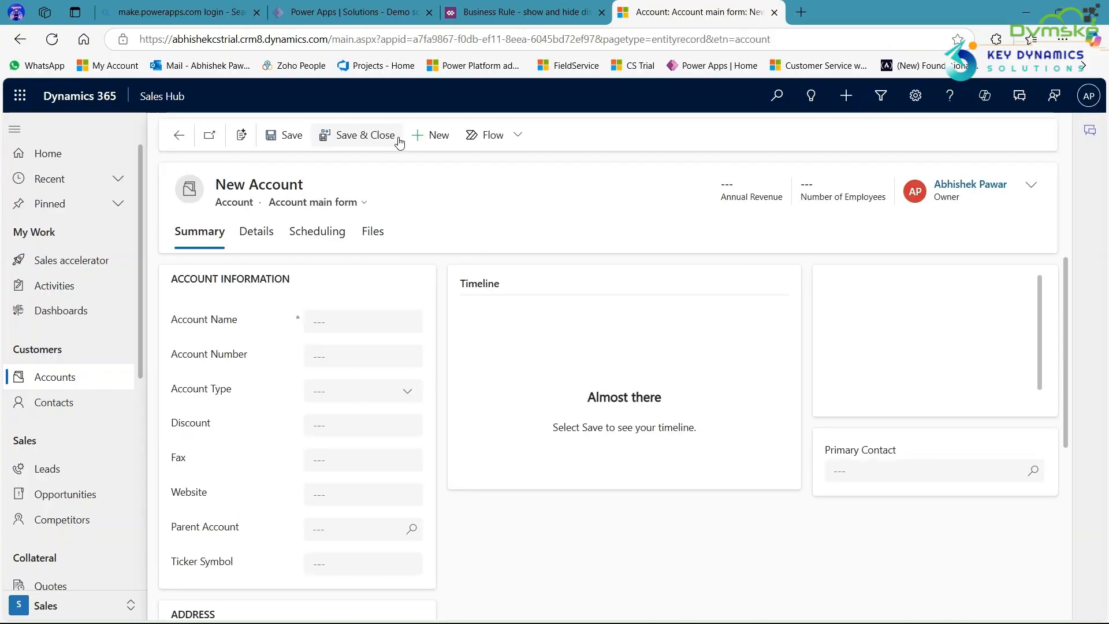
- Test the business rule on the new account by setting Account Type to Standard, followed by Premium
scroll(255, 396, "down", 1)
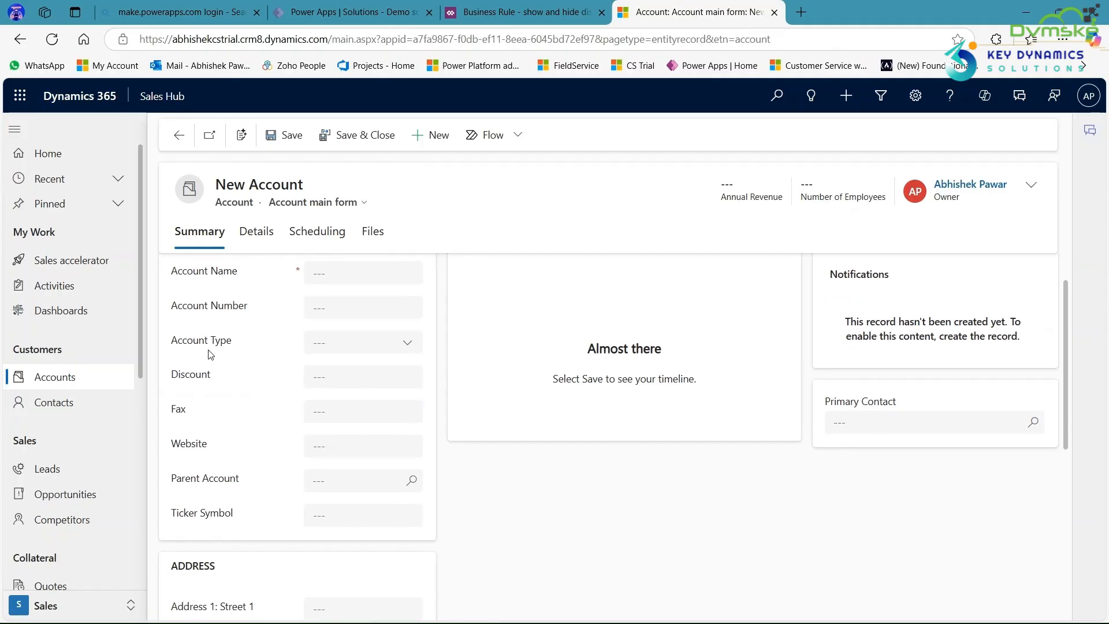
left_click(380, 346)
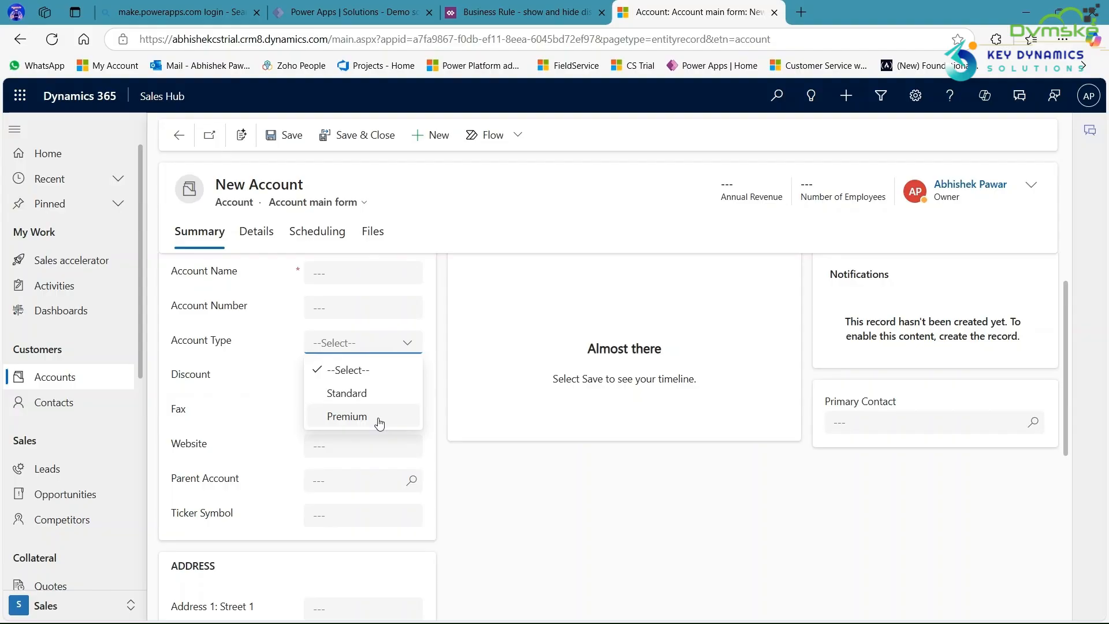
left_click(367, 398)
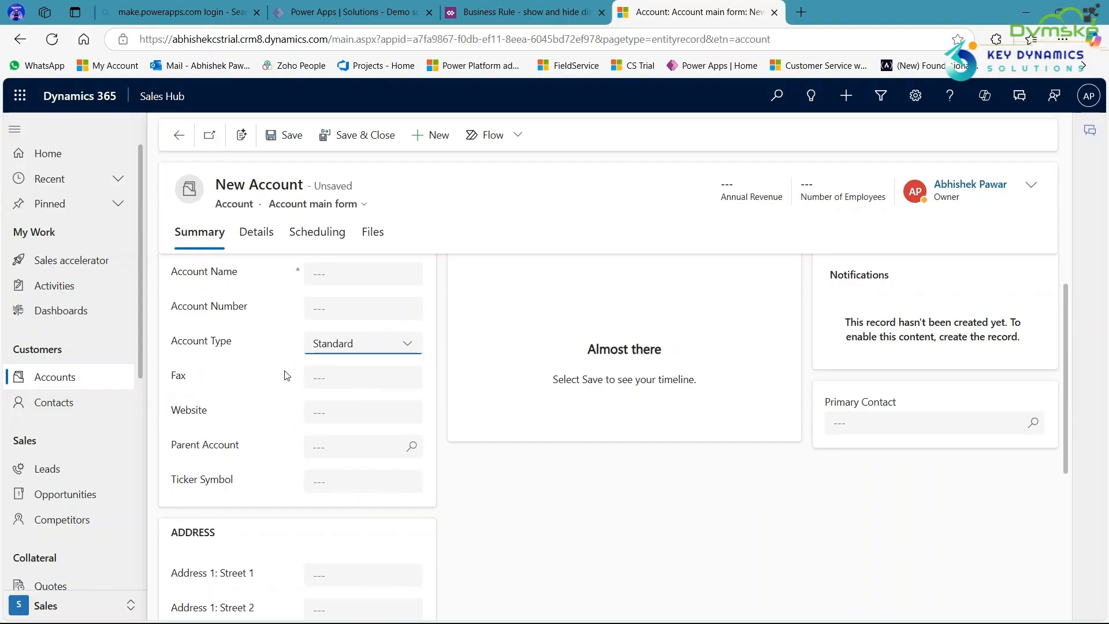
left_click(376, 351)
left_click(371, 415)
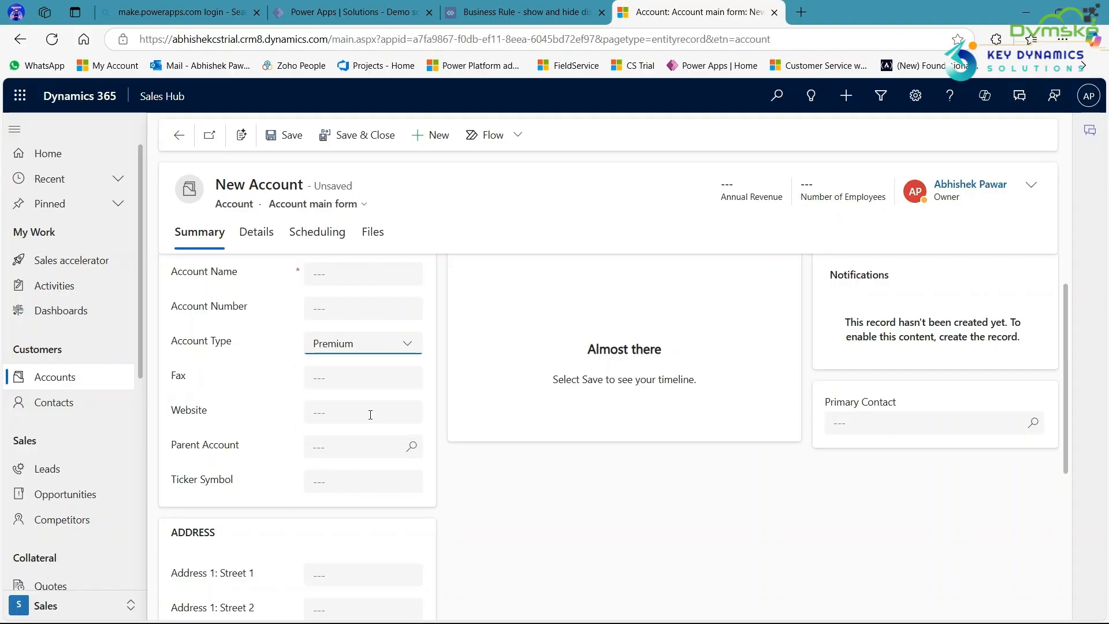